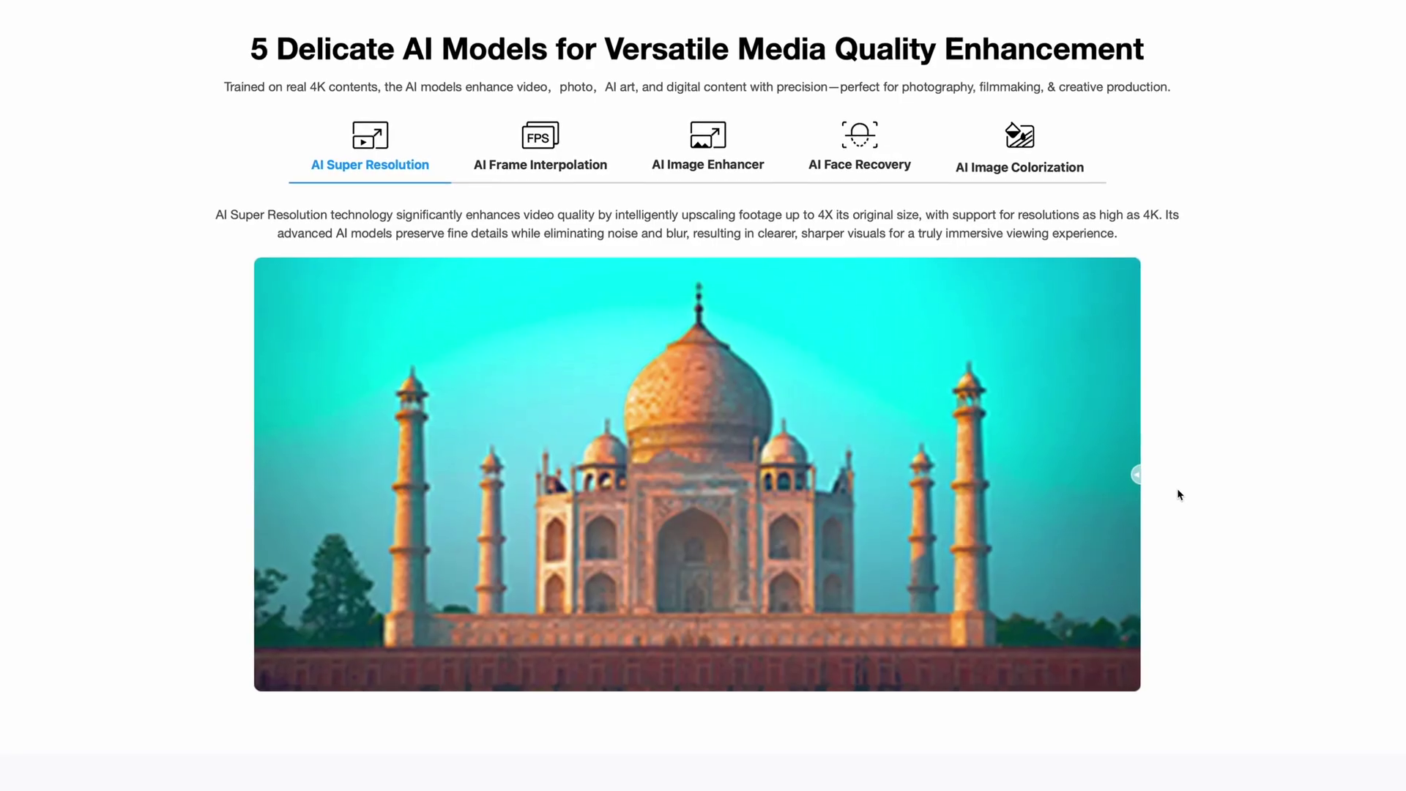
Drag the Taj Mahal comparison slider, then view the Vlogger, Marketer, Sports Fan, Gamer and Educator examples
drag(1177, 493, 780, 474)
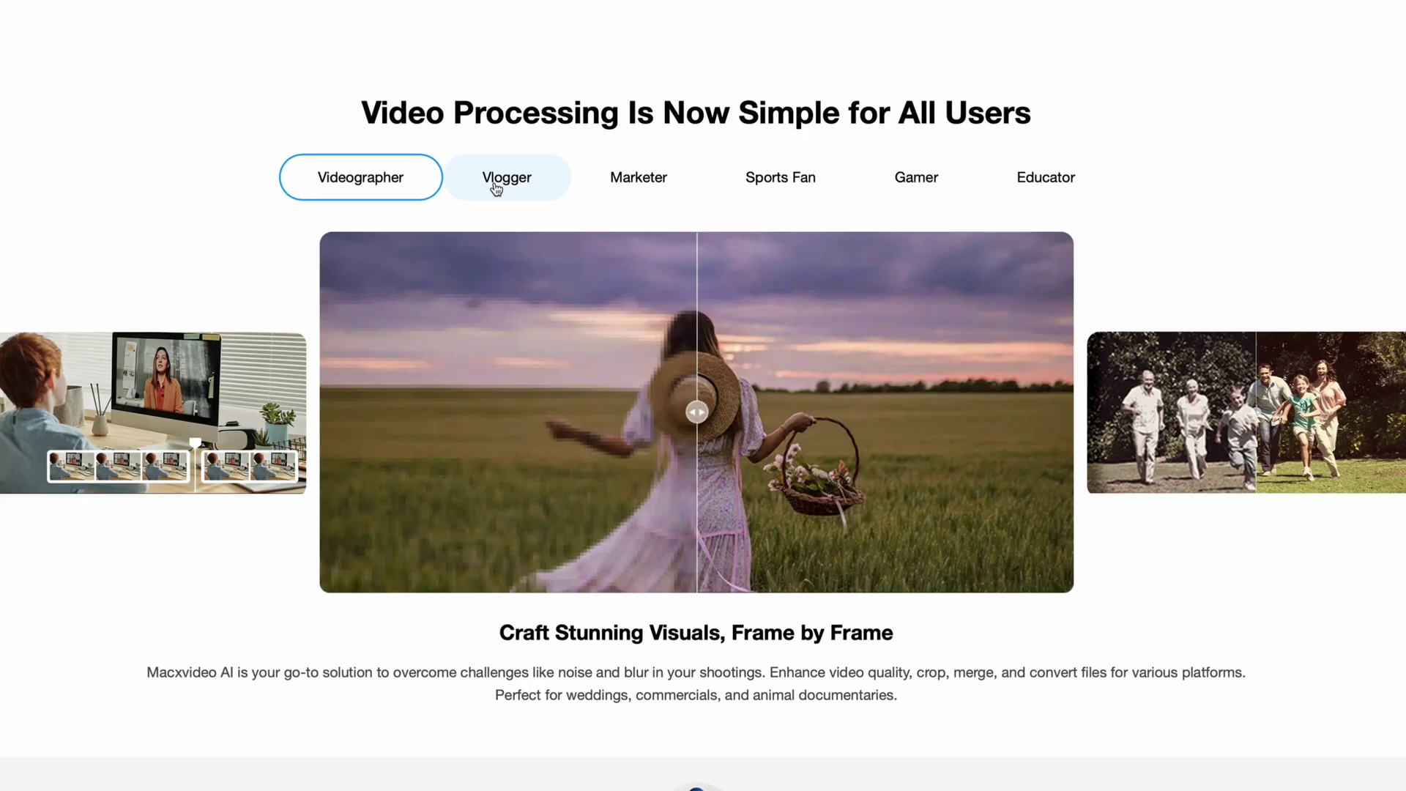
click(494, 187)
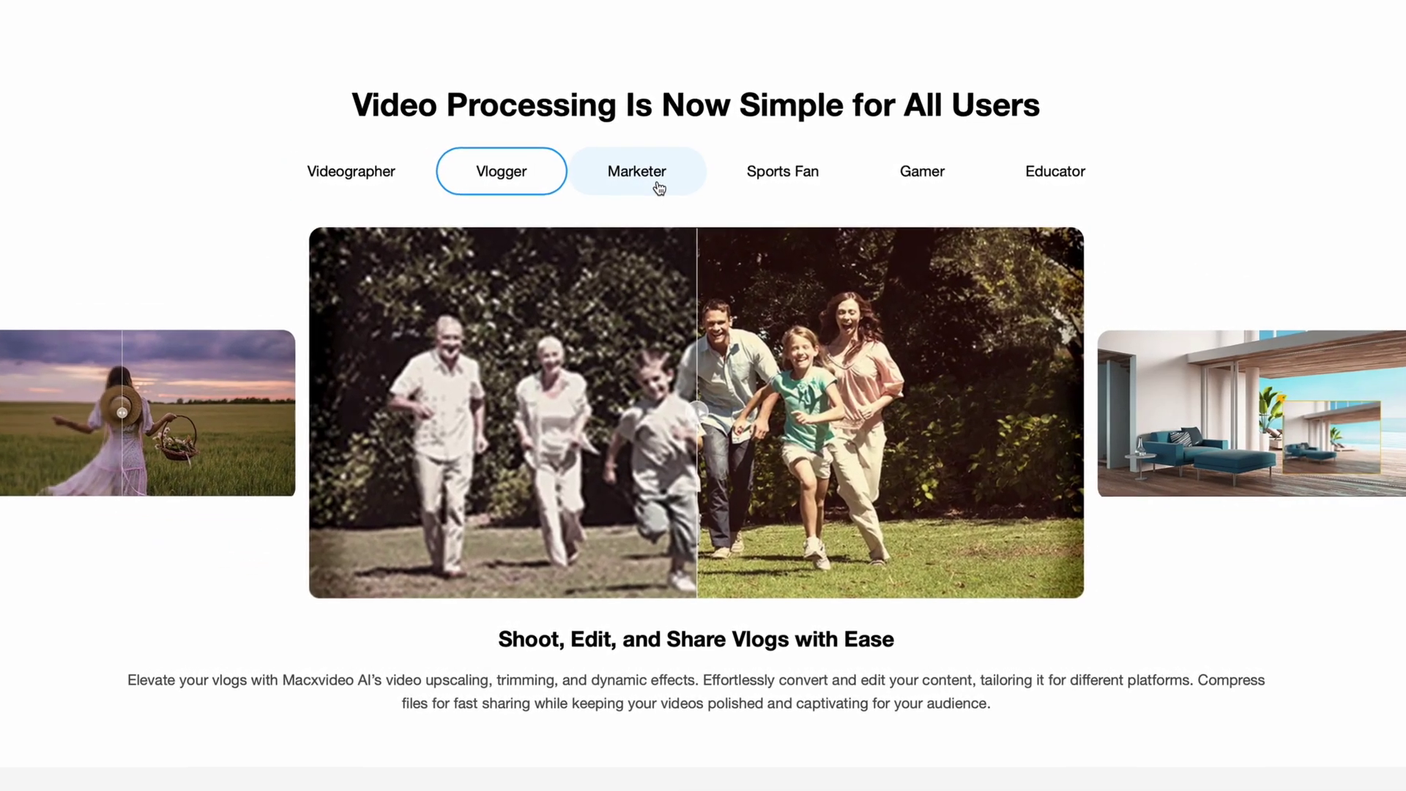
click(656, 188)
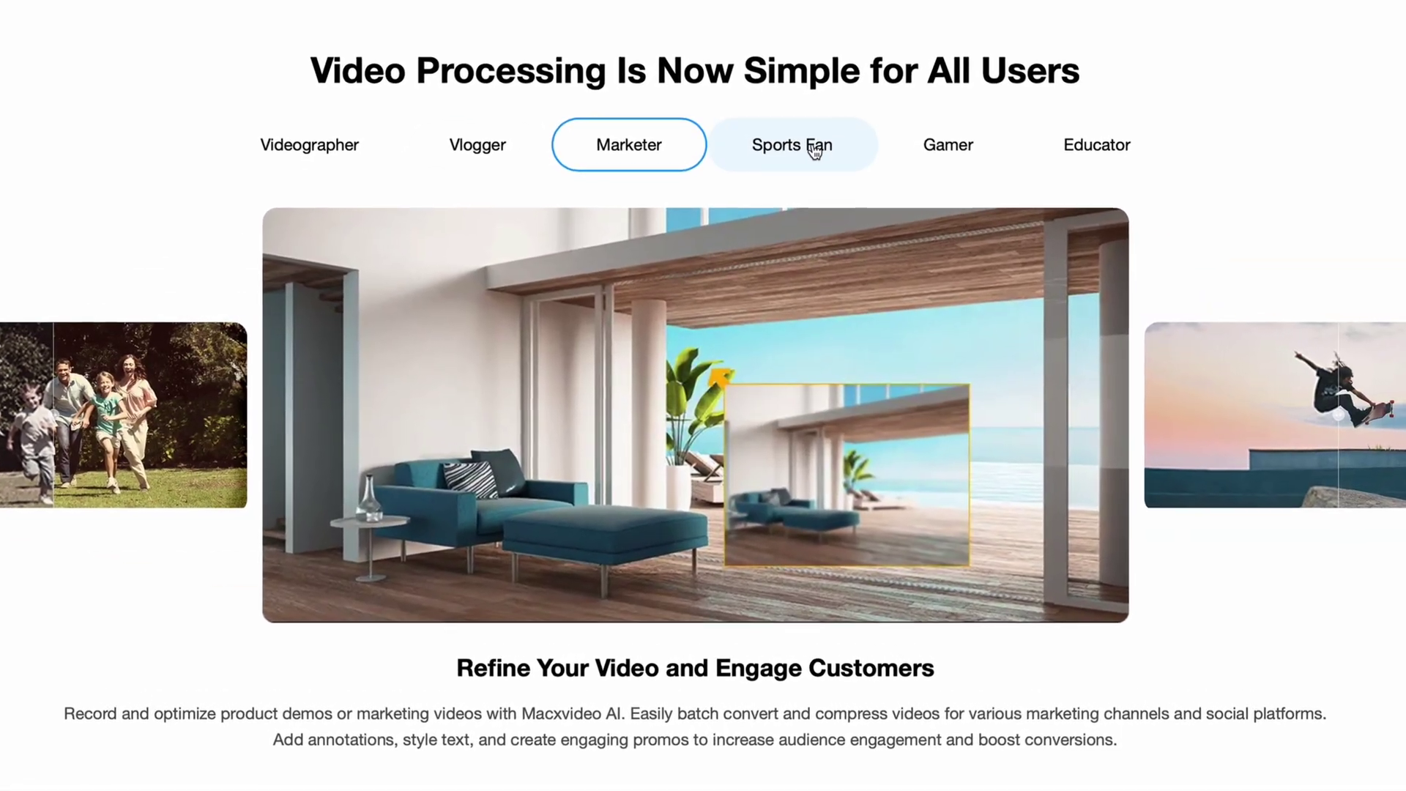
click(809, 162)
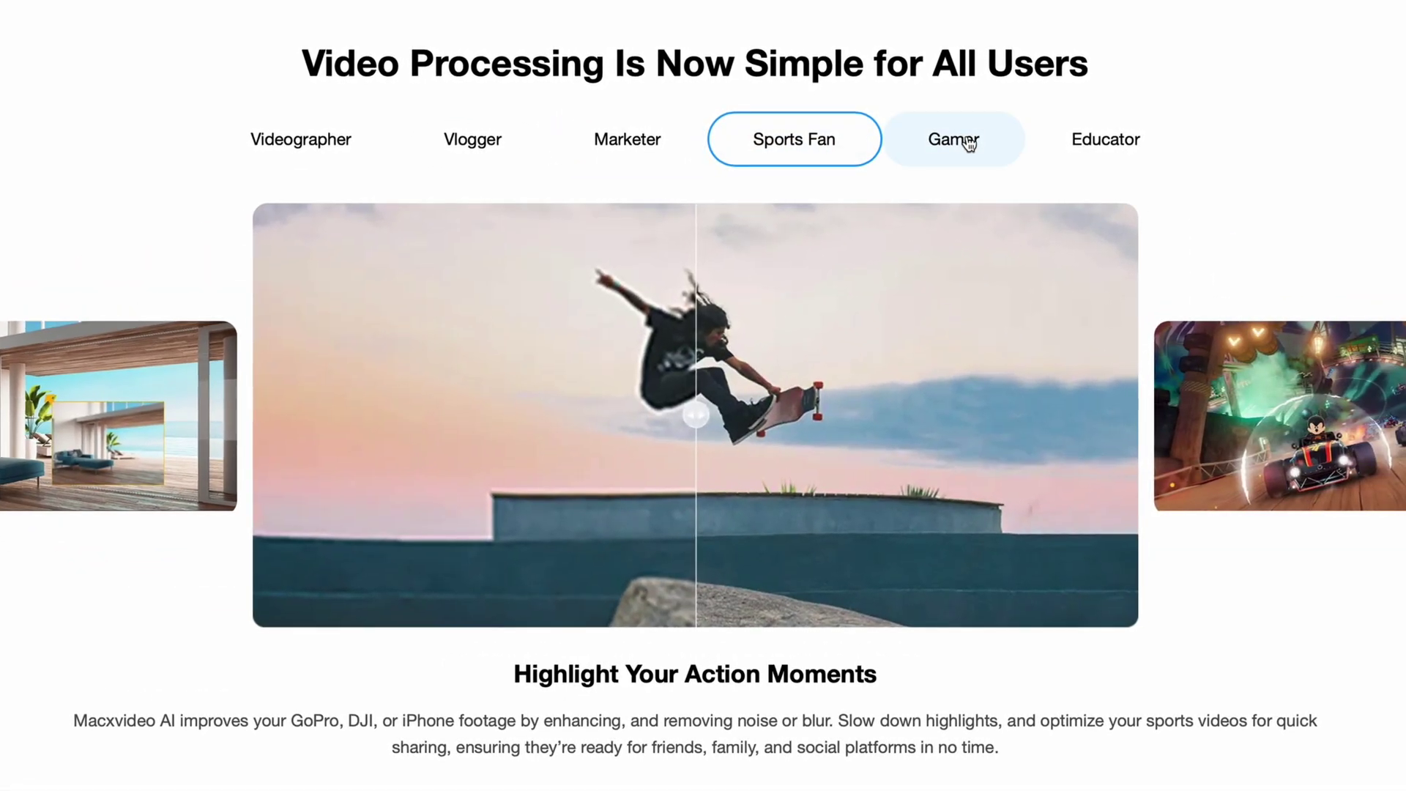
click(969, 144)
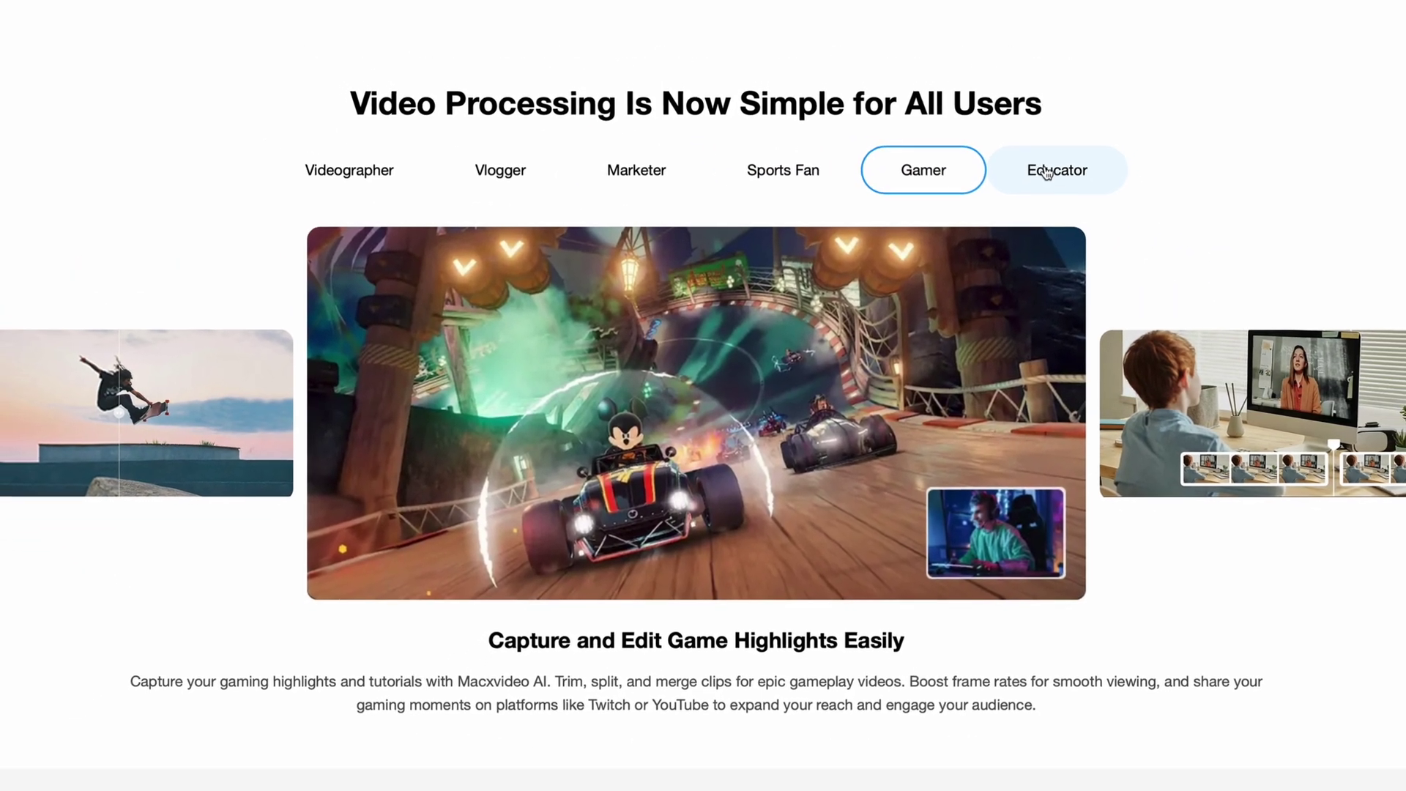
click(1046, 173)
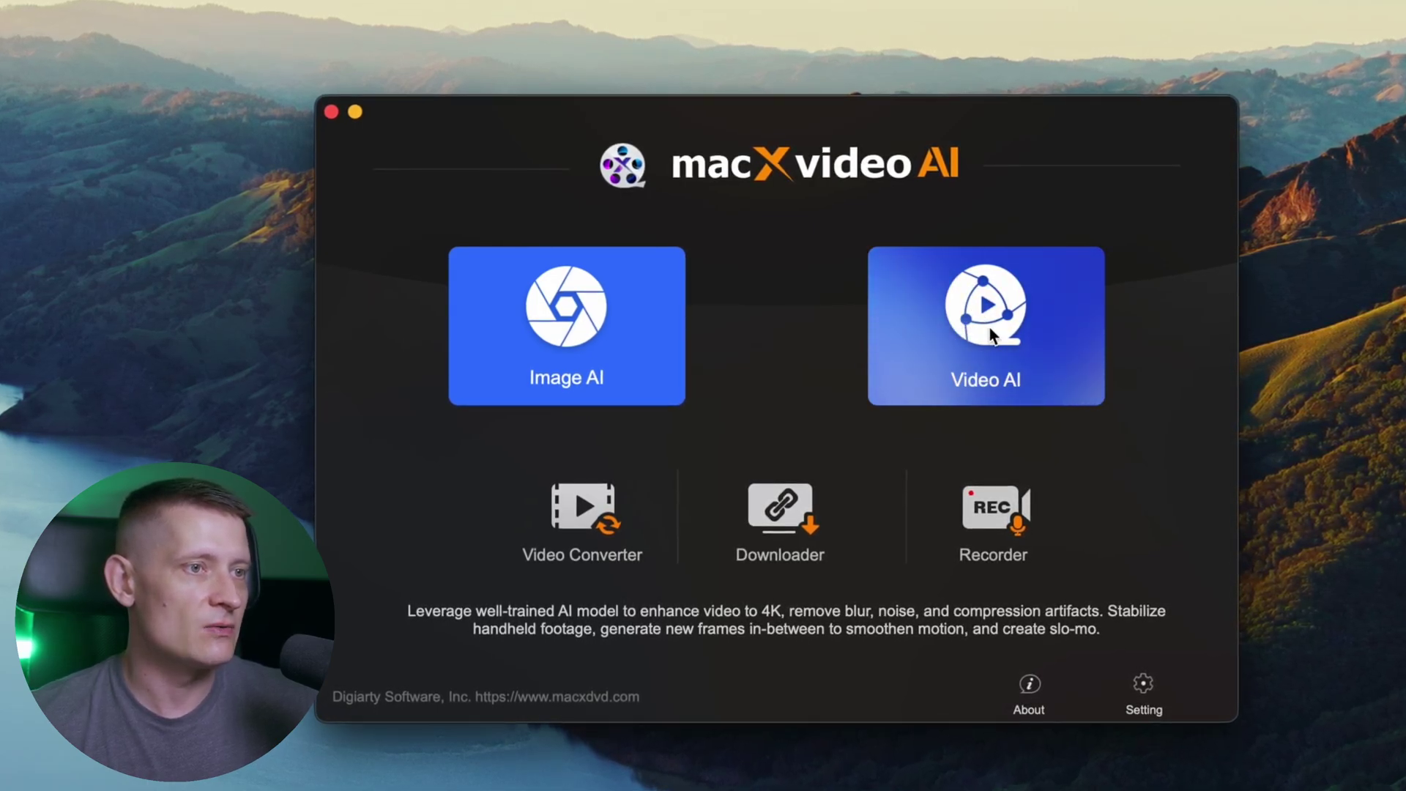
Open the Video AI tile from the Macxvideo AI launcher
click(983, 327)
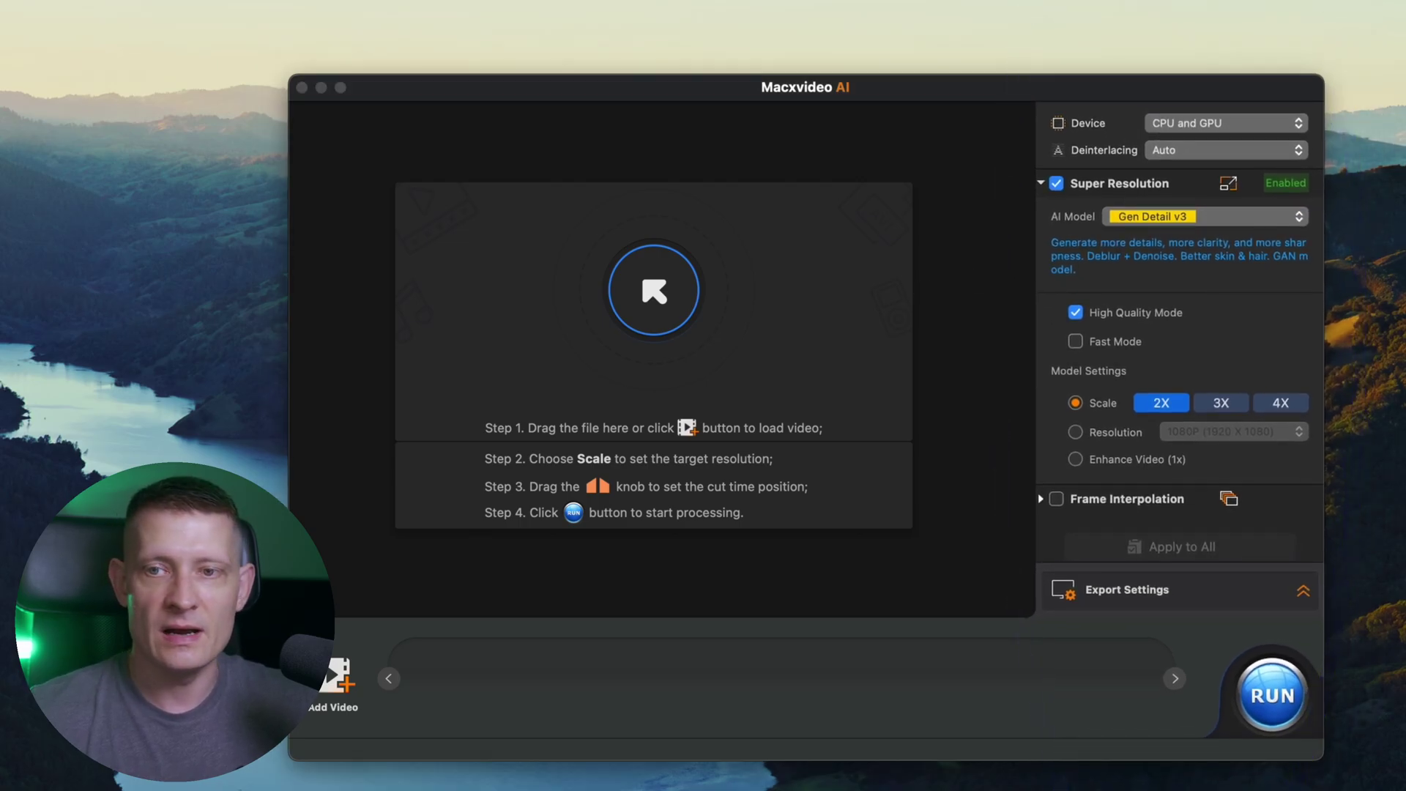
Load test-video2 into Video AI and move the window up and left
drag(1005, 399, 670, 351)
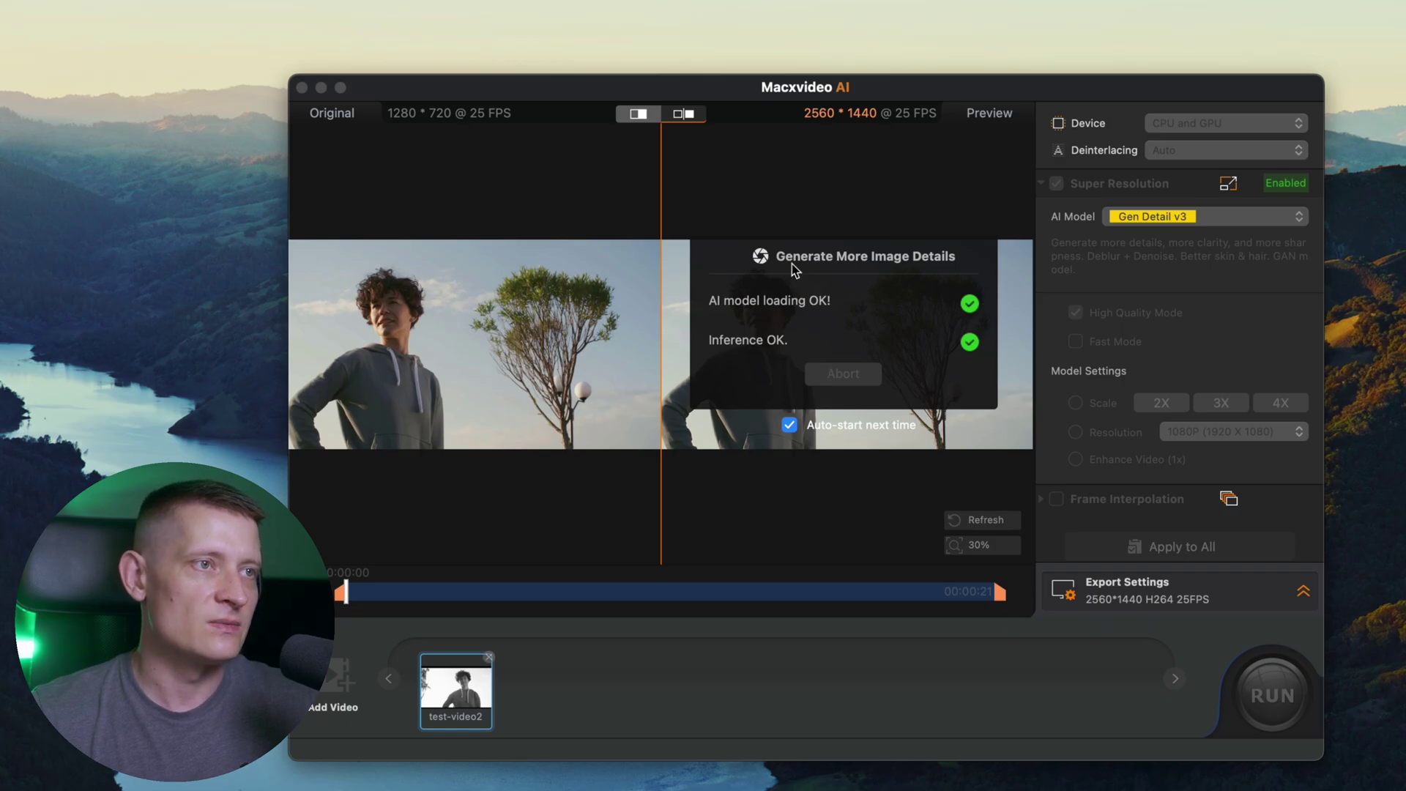
drag(914, 78, 881, 66)
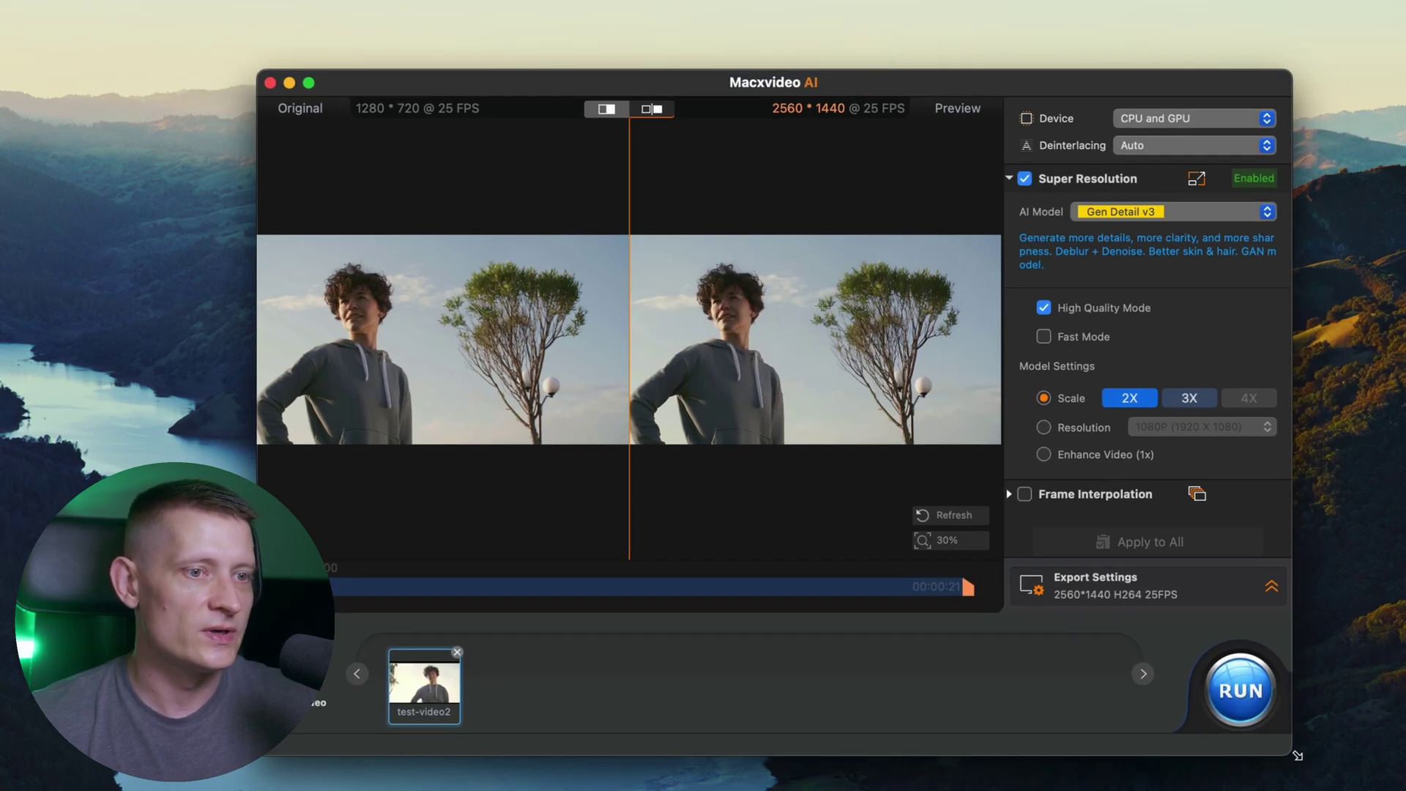
Enlarge the window to nearly full screen, keeping CPU and GPU as device and Auto deinterlacing
drag(1296, 754, 1405, 790)
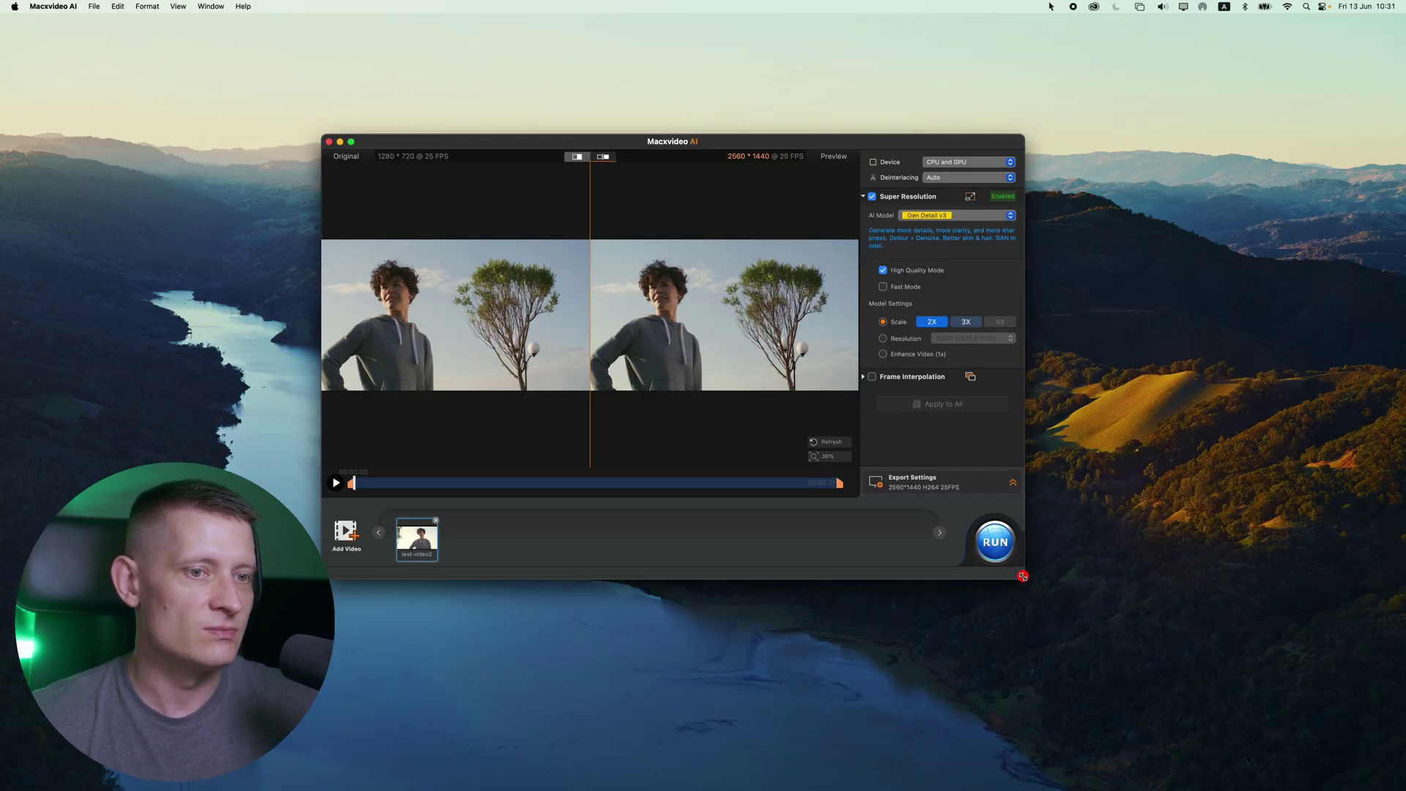
drag(1023, 576, 1334, 744)
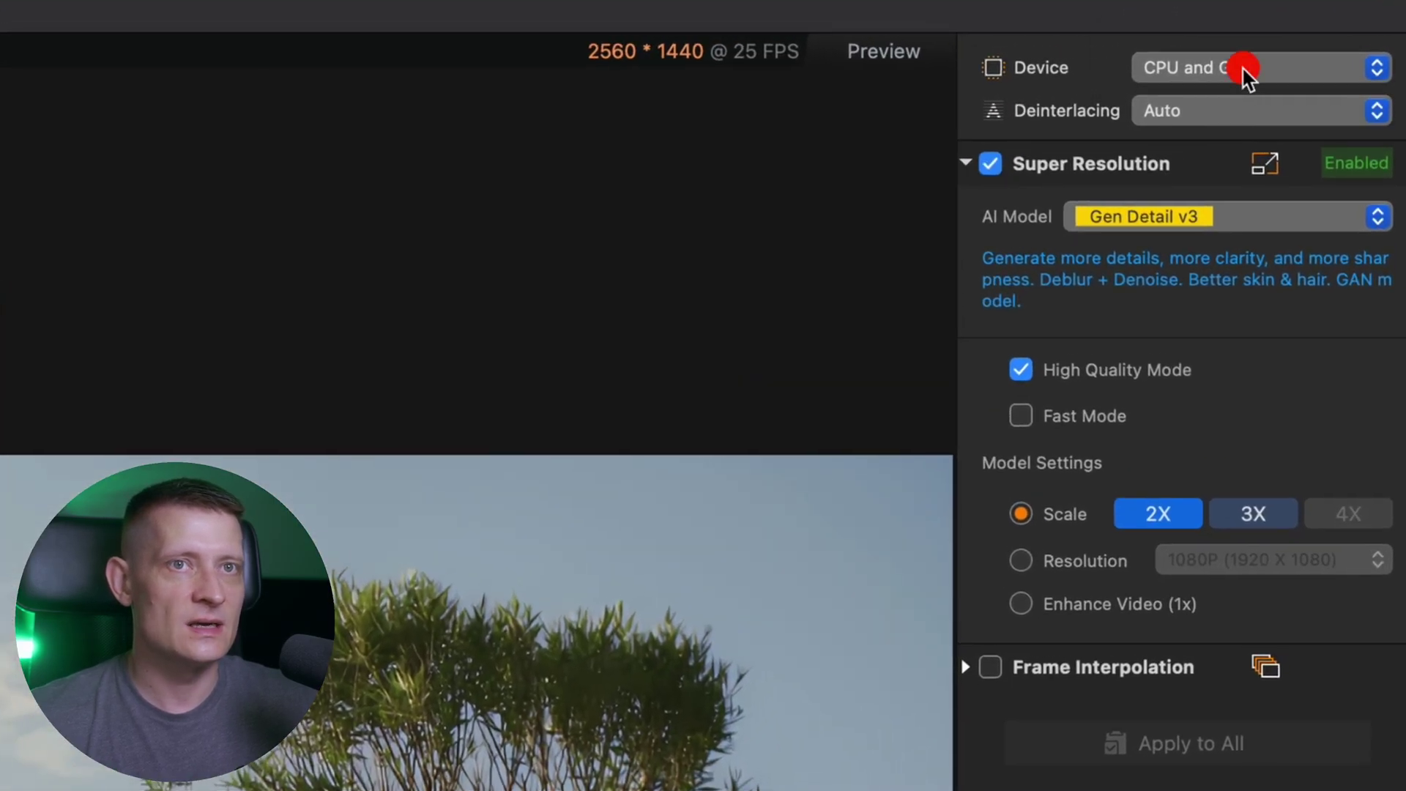
click(1335, 48)
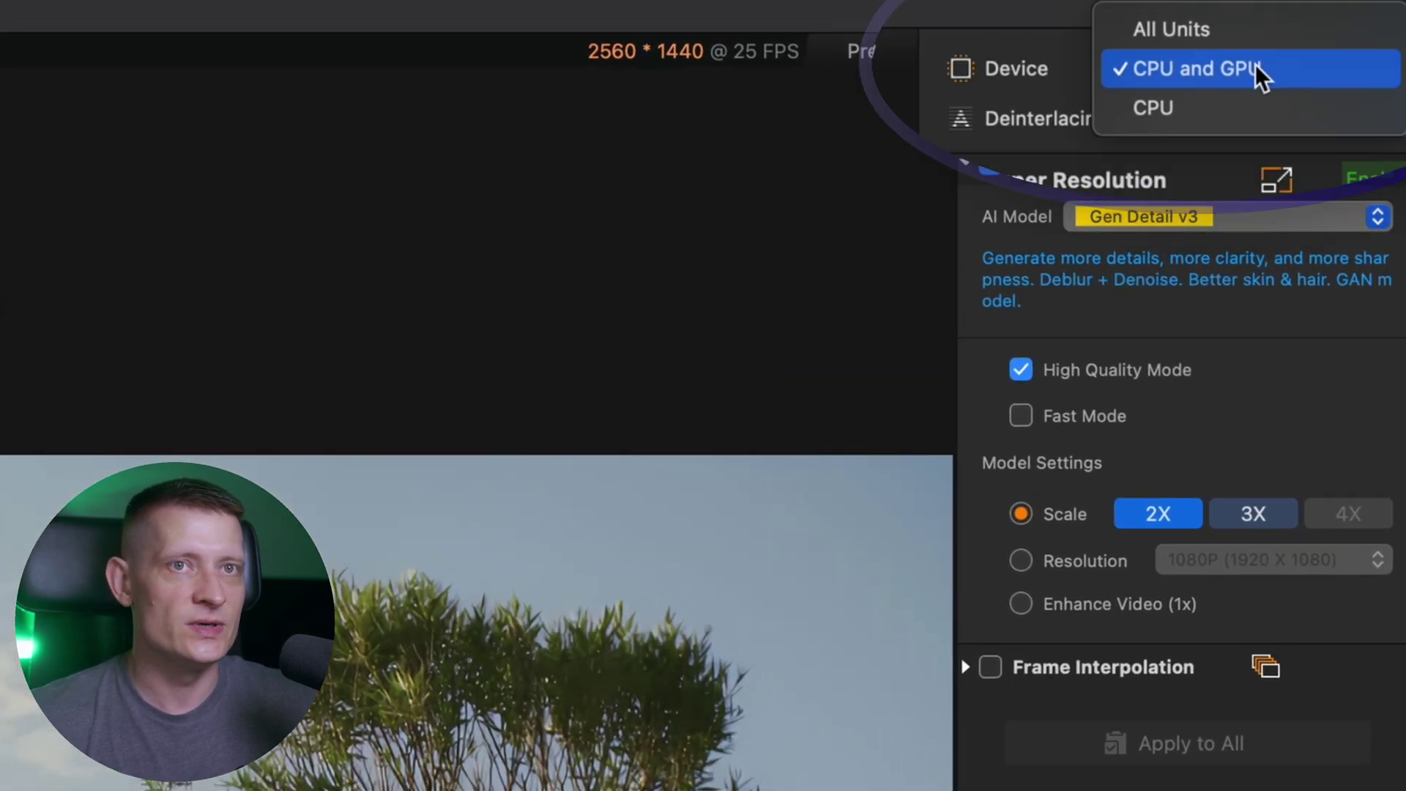
click(1251, 66)
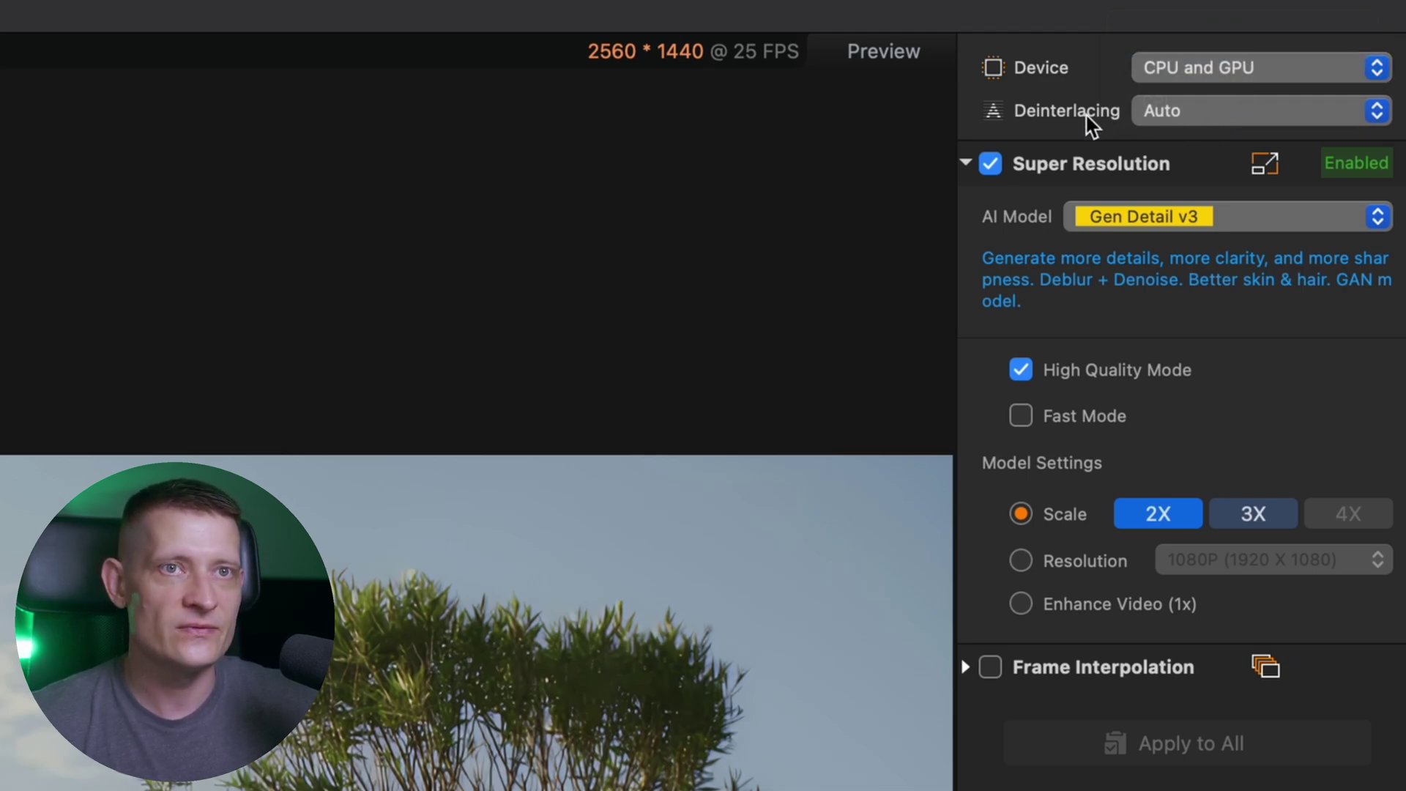
click(1201, 112)
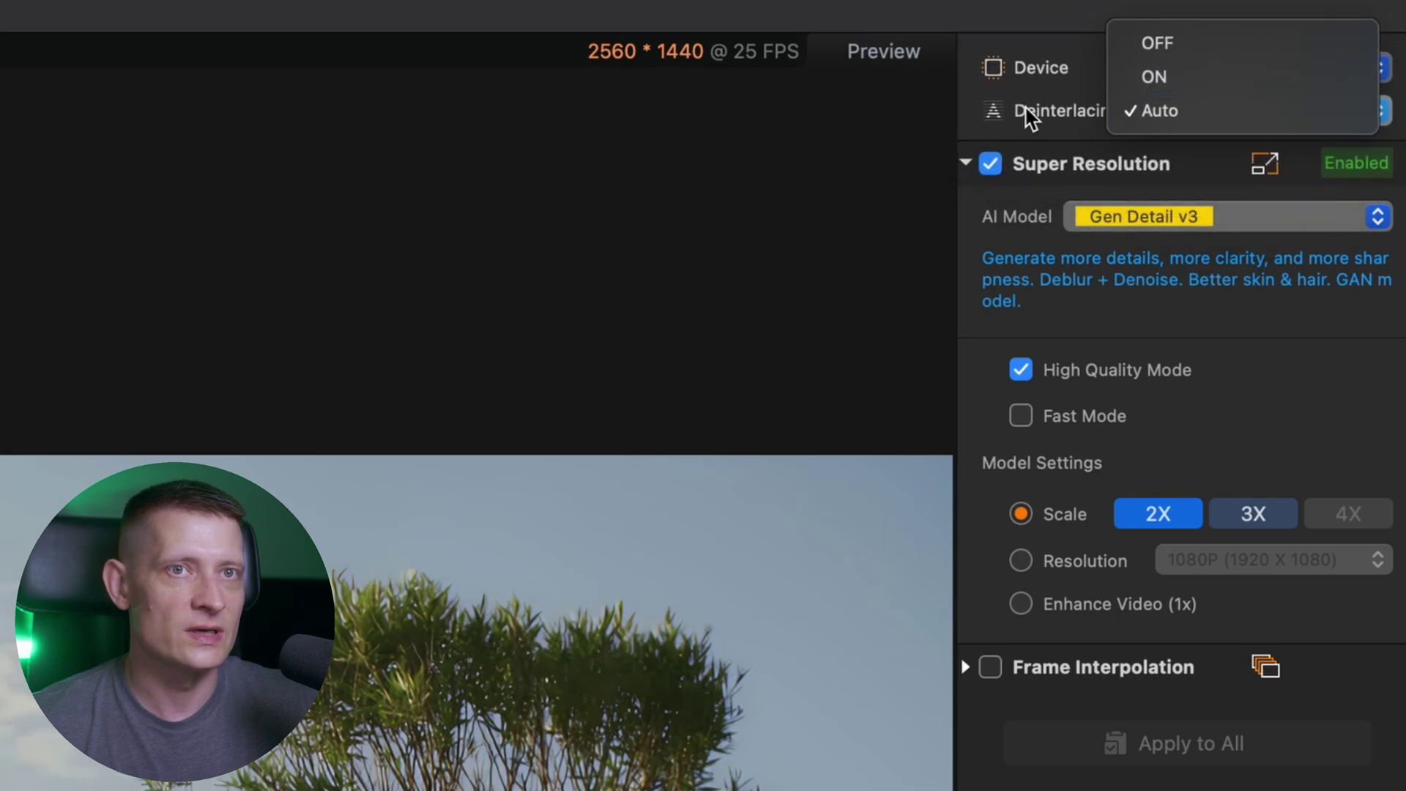
click(985, 117)
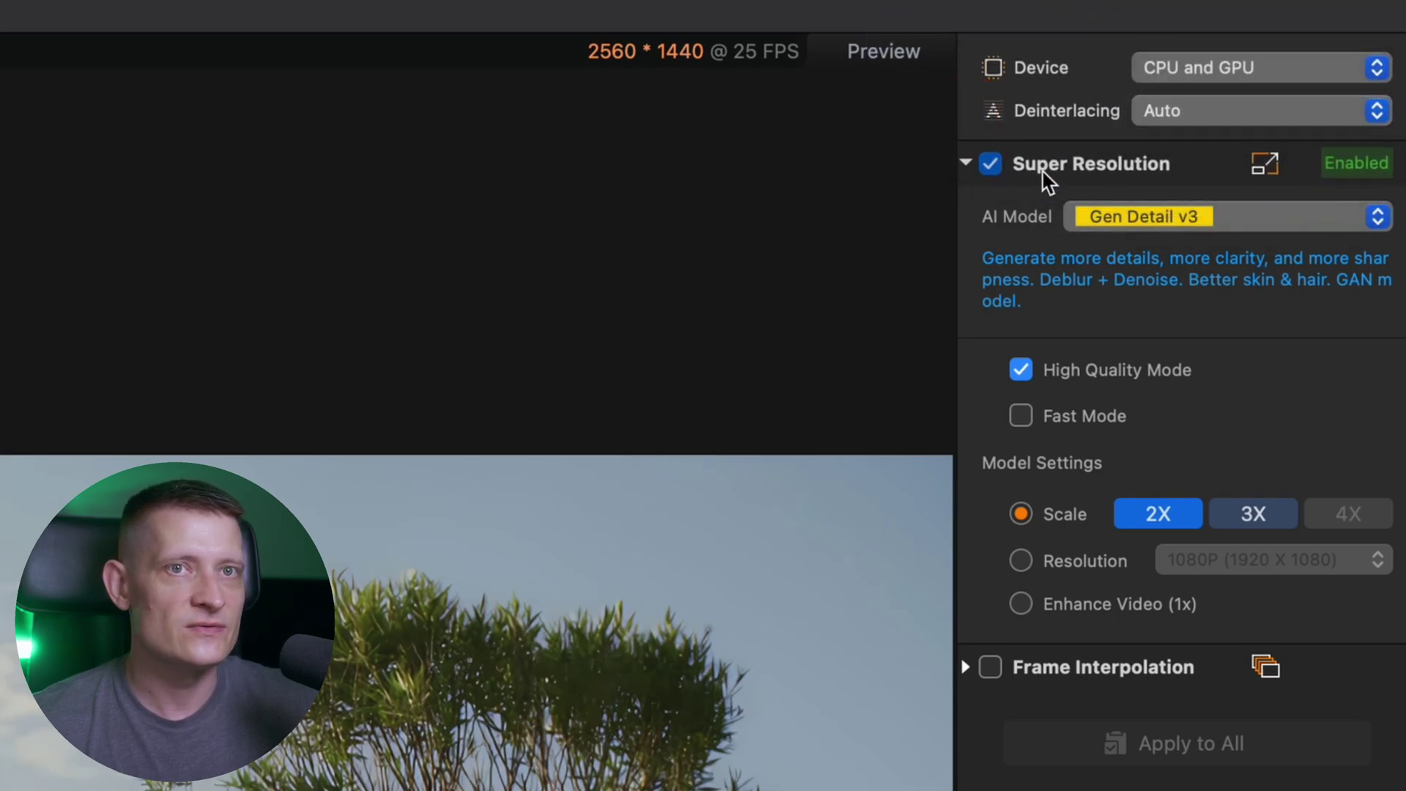
Toggle Super Resolution off and on, then switch the AI model to Real Smooth v3
click(990, 164)
click(992, 166)
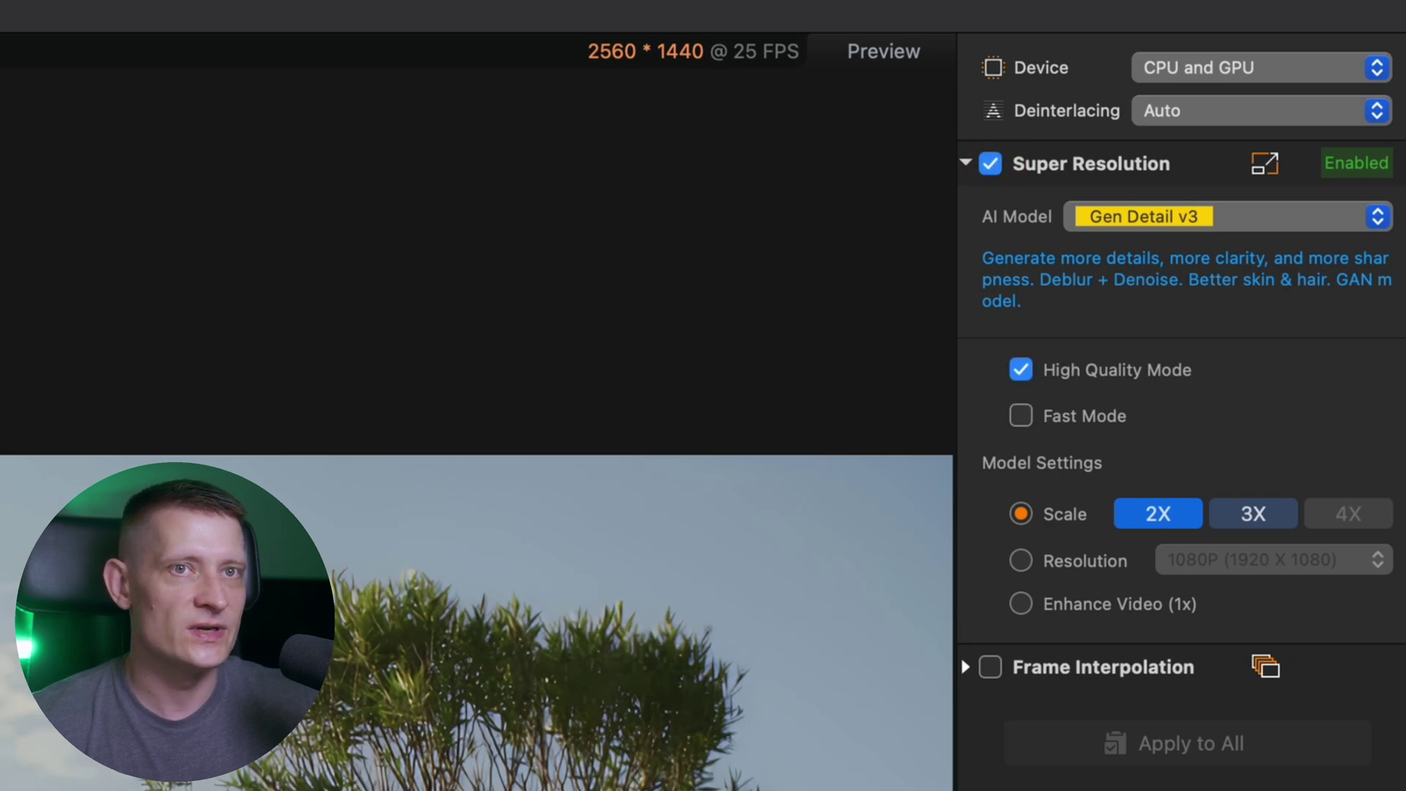
click(1167, 219)
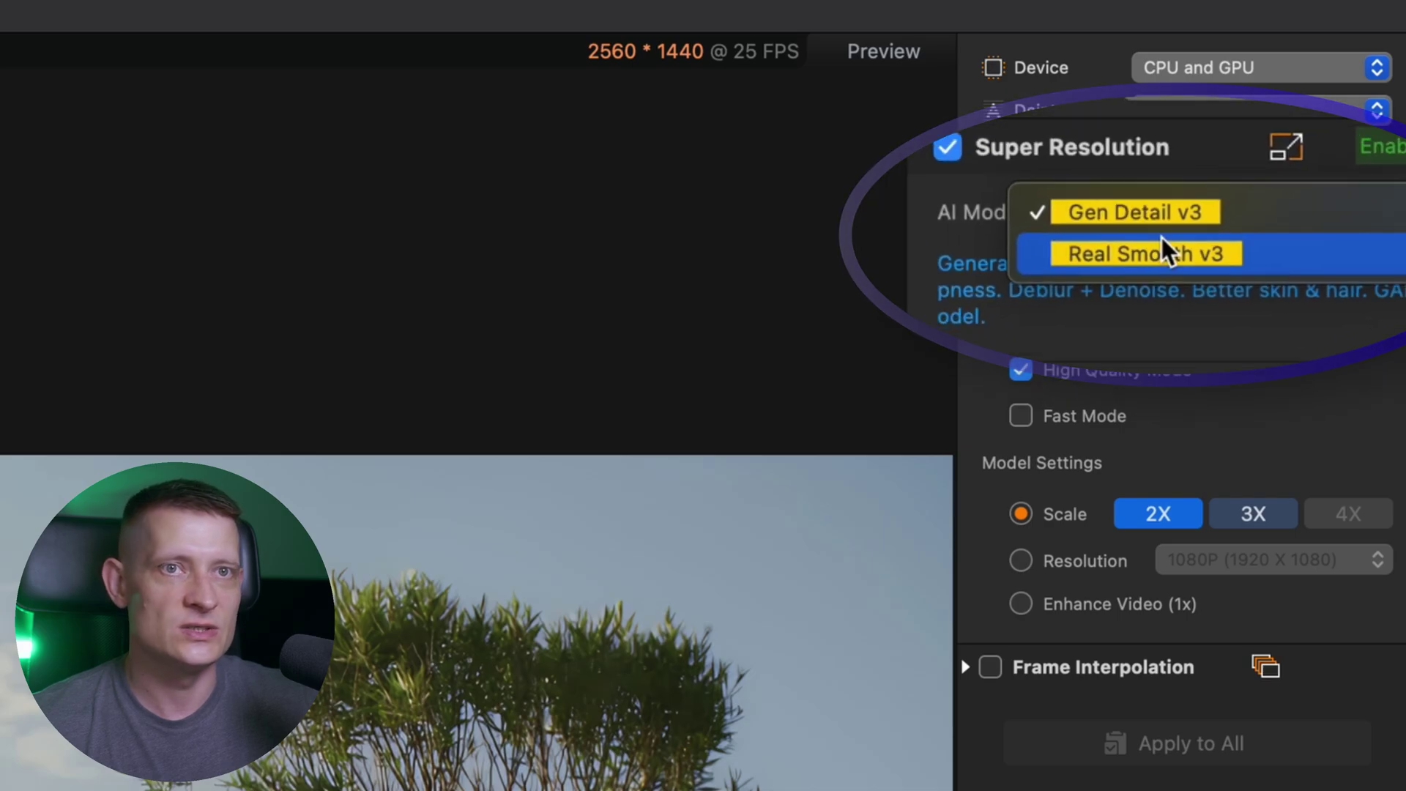
click(1167, 245)
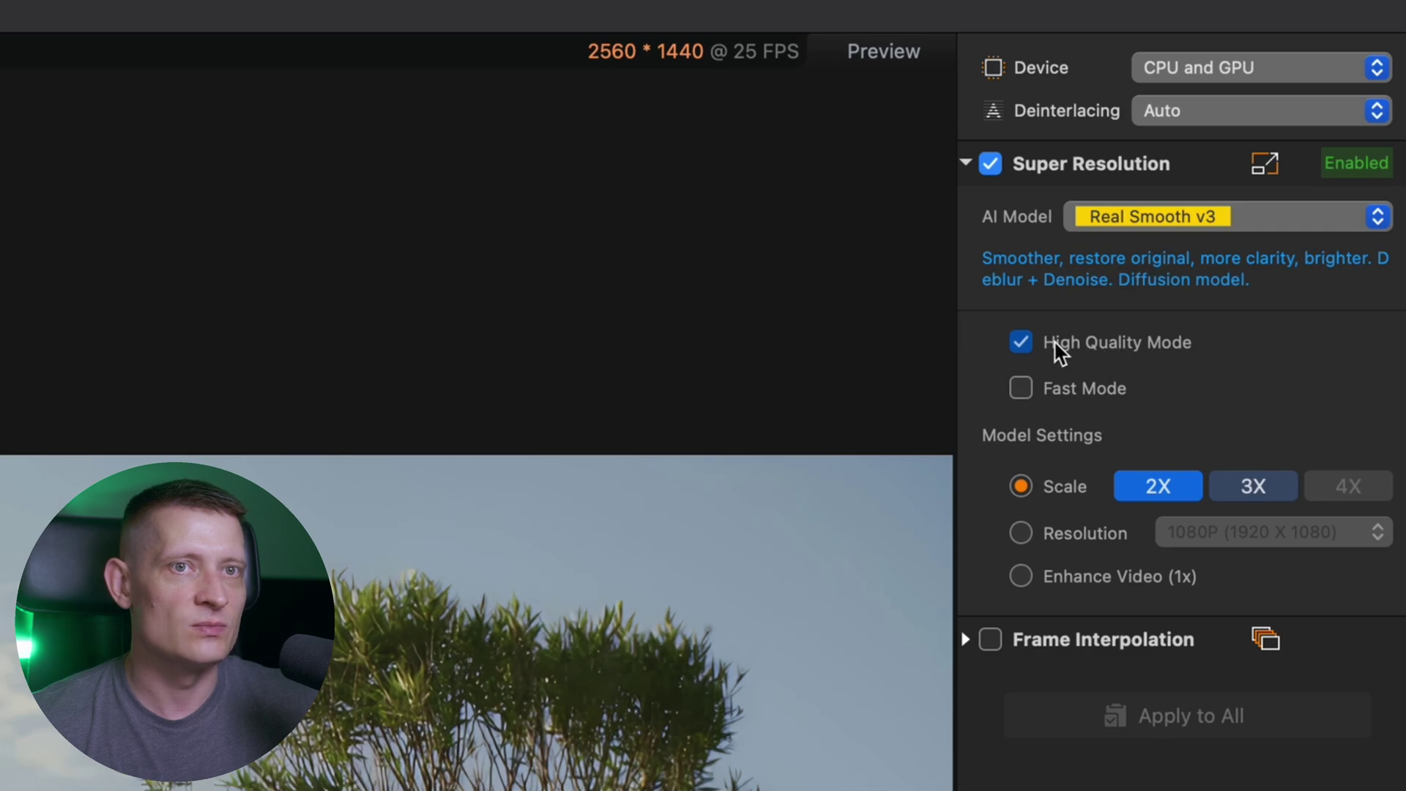
Set the output target resolution to 4K (3840 X 2160)
click(1125, 348)
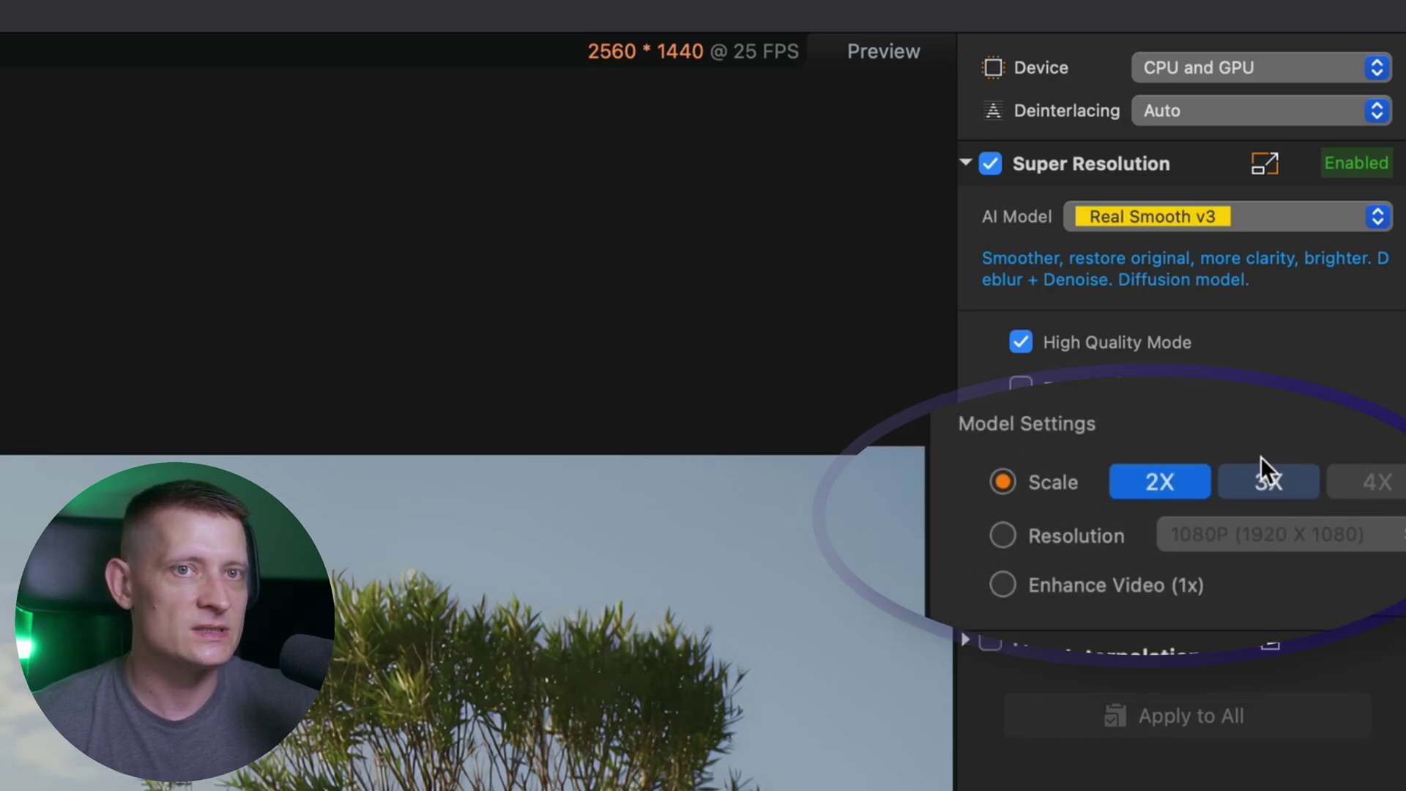
click(1036, 539)
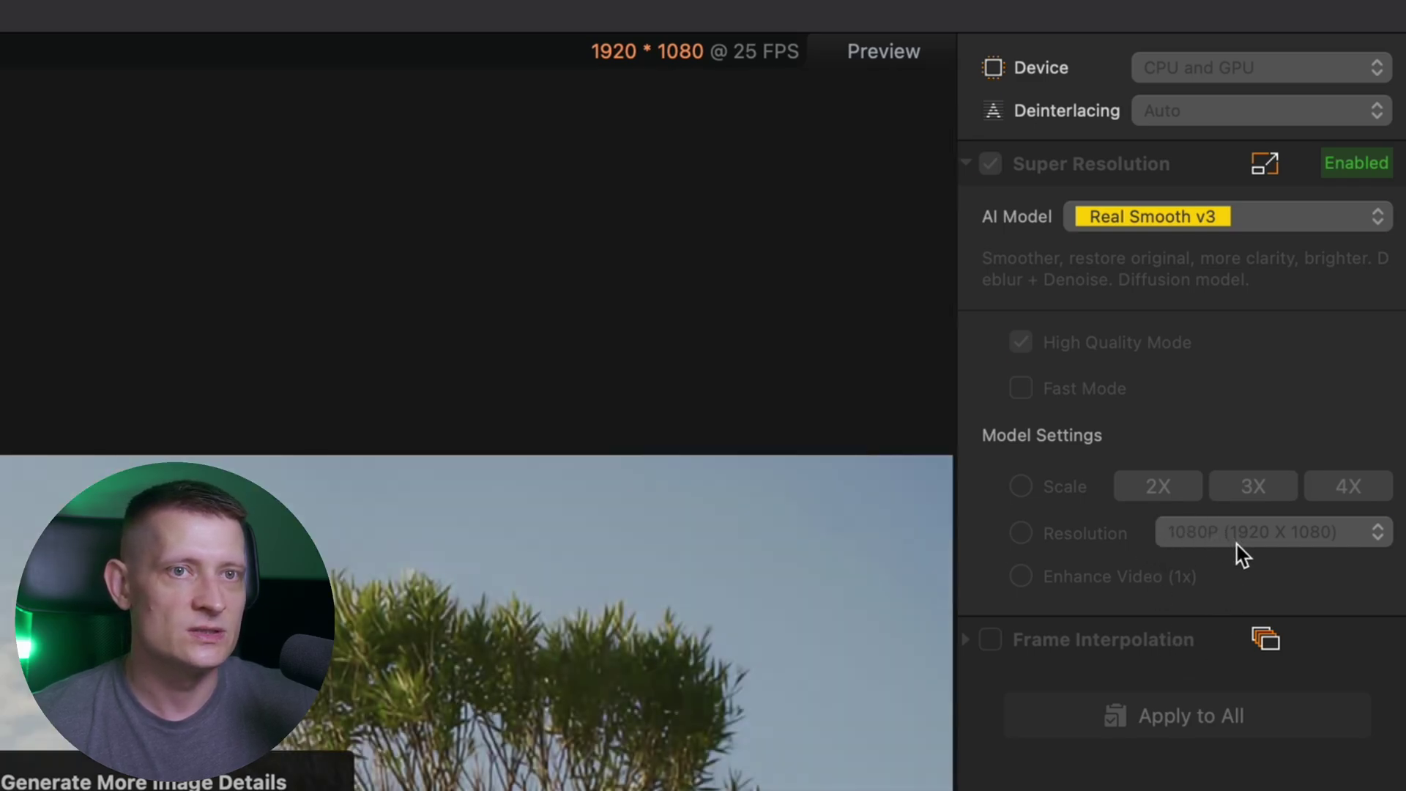
click(1240, 537)
click(1224, 595)
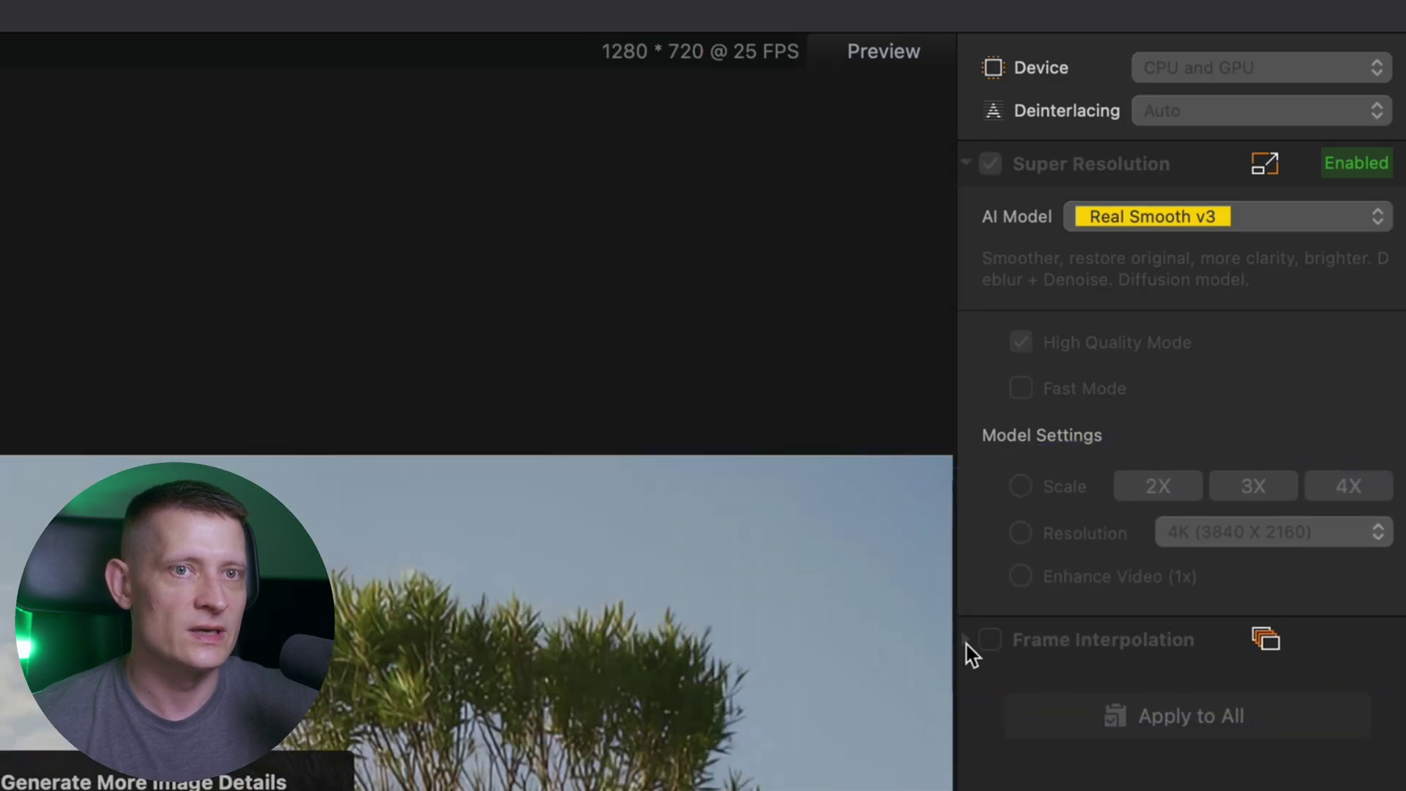
click(1073, 534)
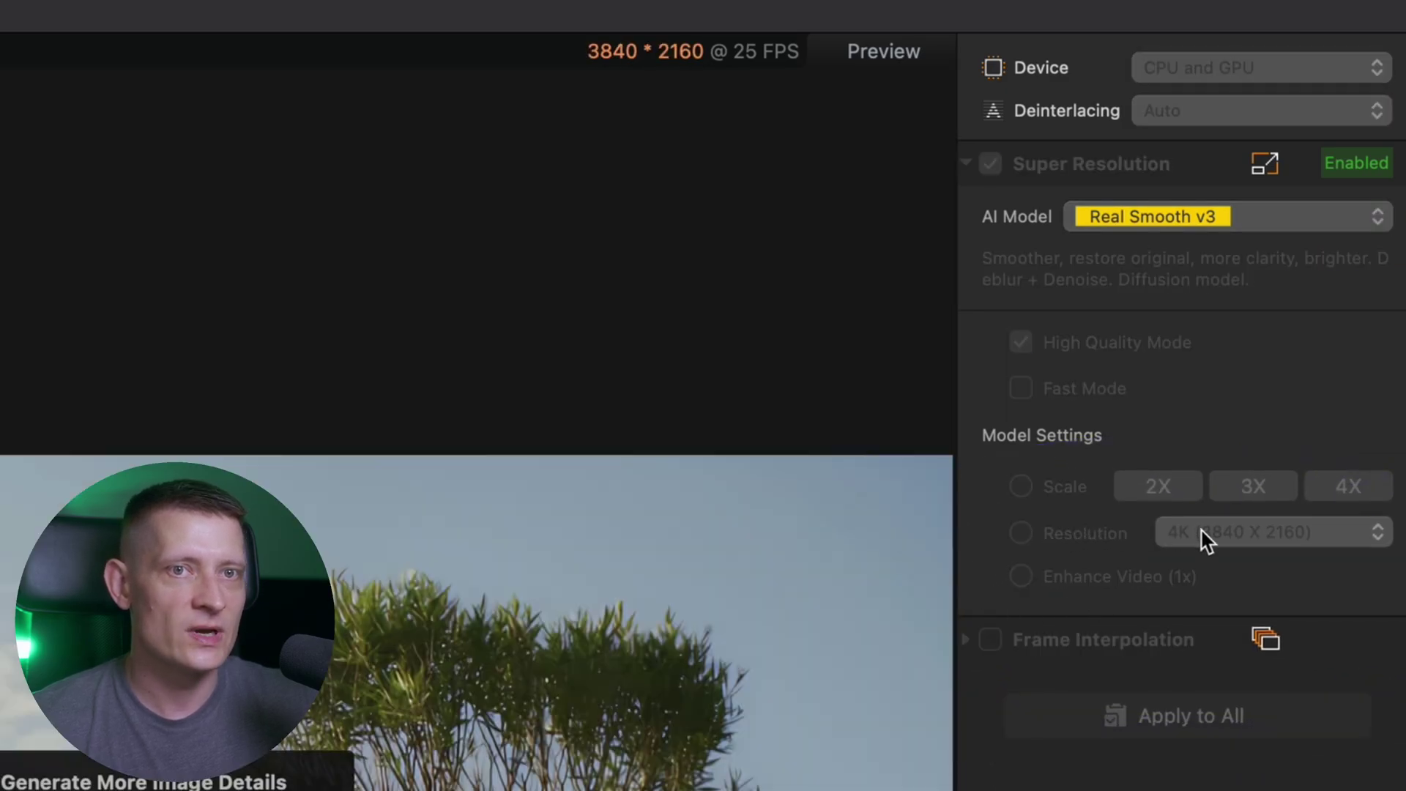
click(967, 639)
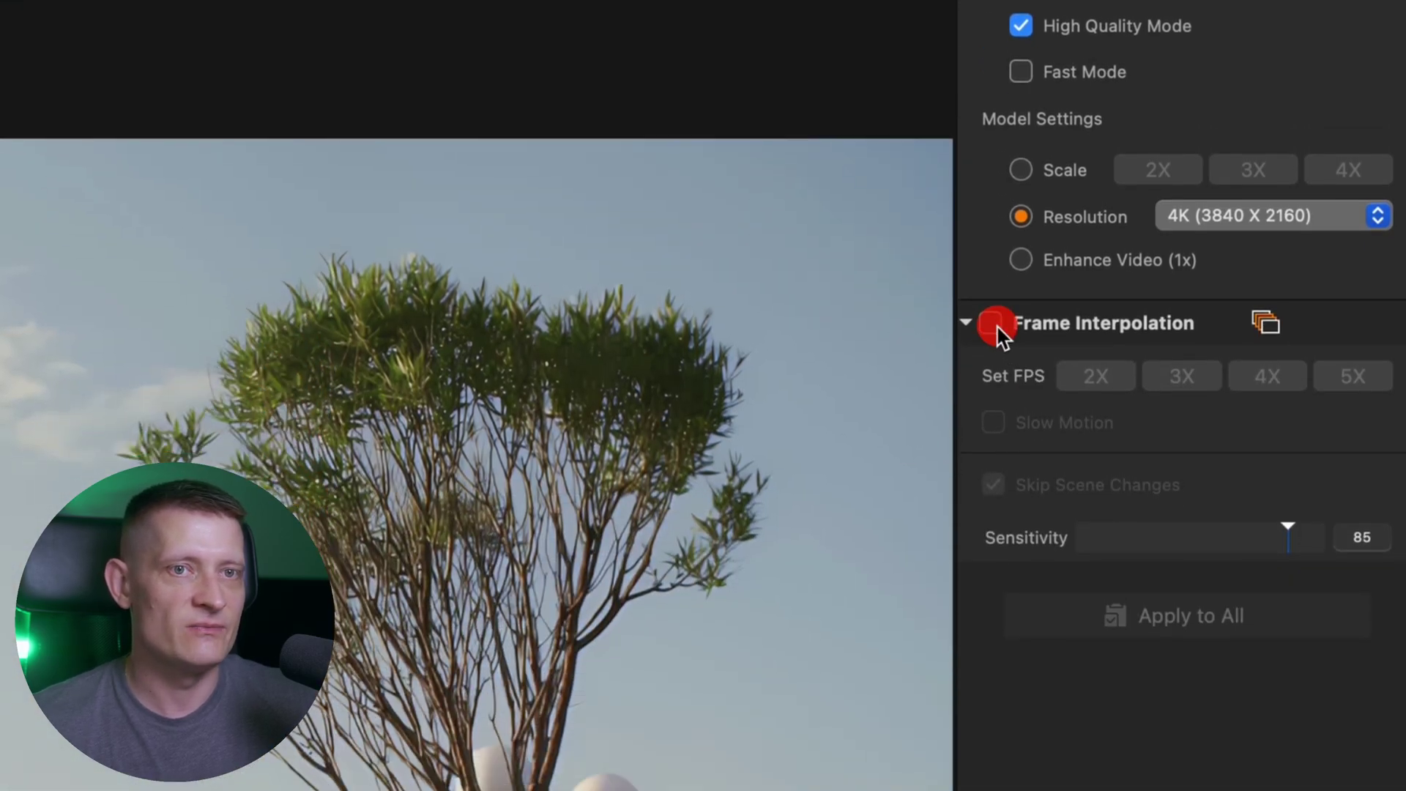
Toggle Frame Interpolation on and back off, leaving it disabled
click(993, 323)
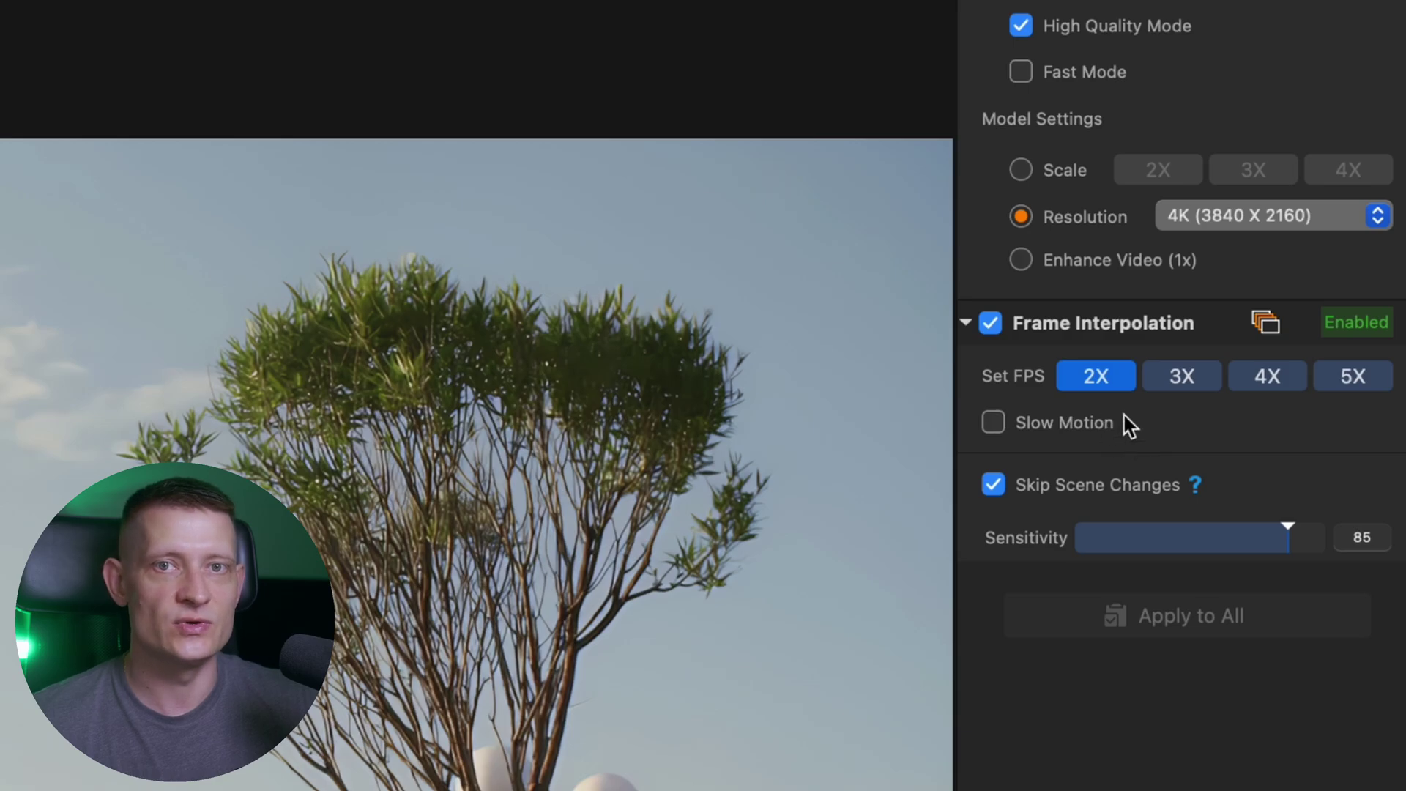
click(990, 324)
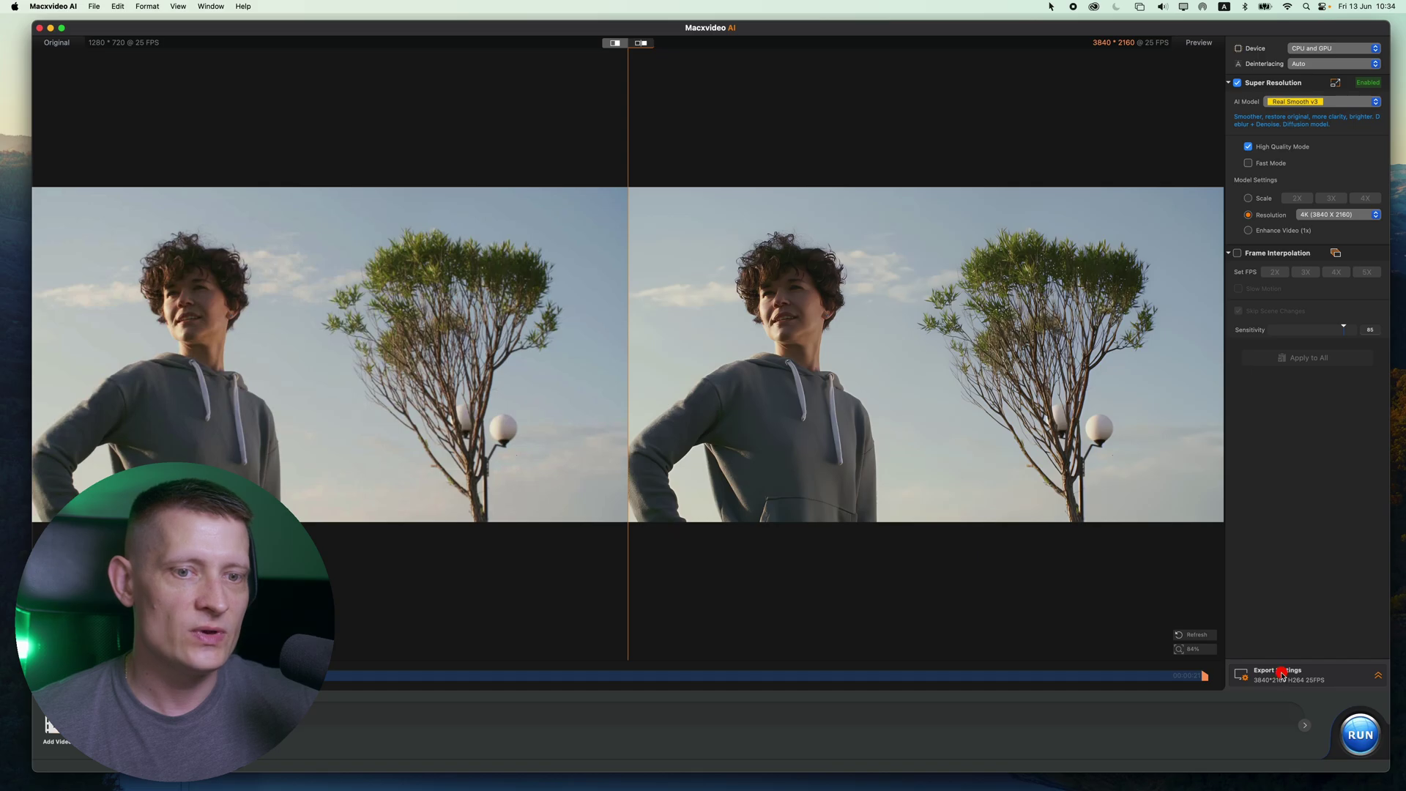
click(1281, 672)
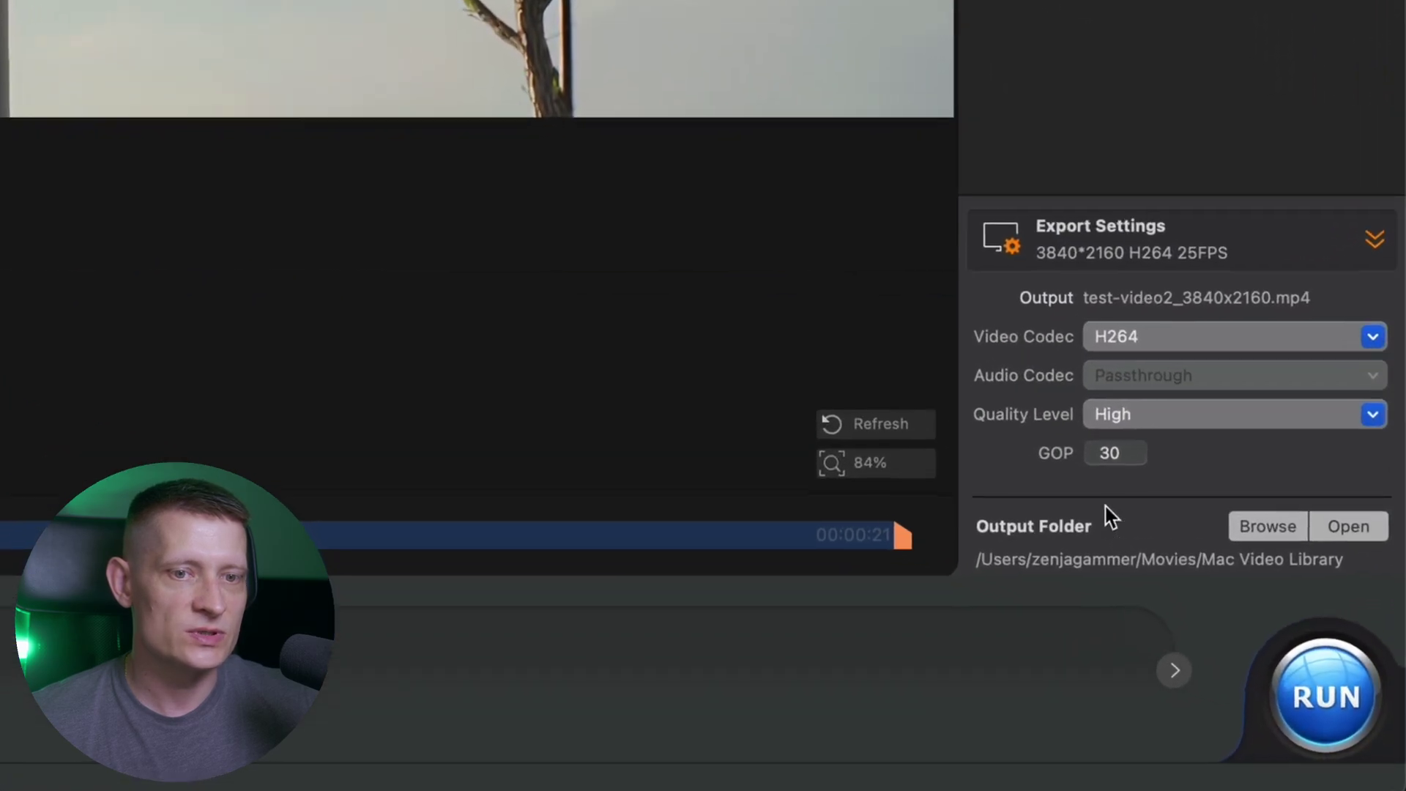
click(1288, 602)
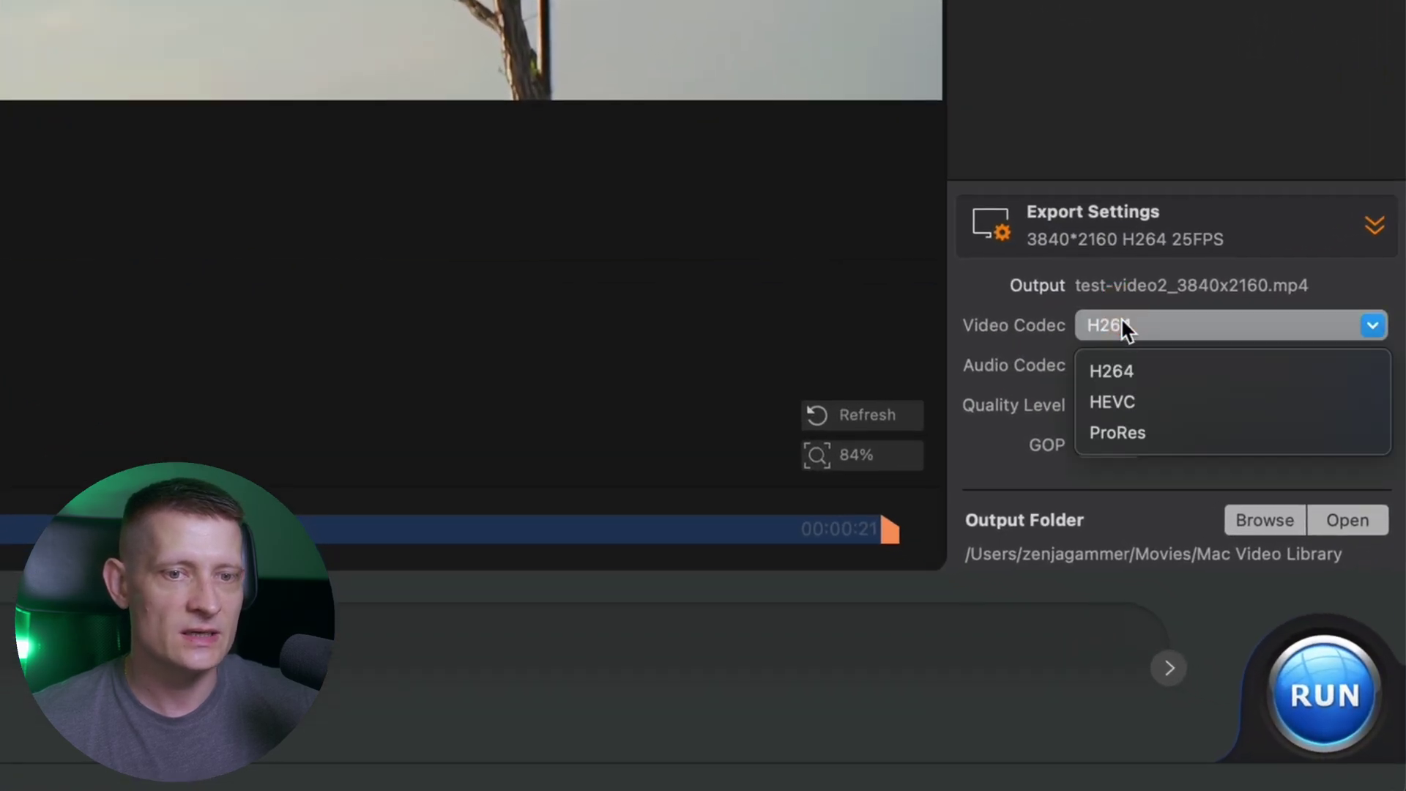
click(1164, 362)
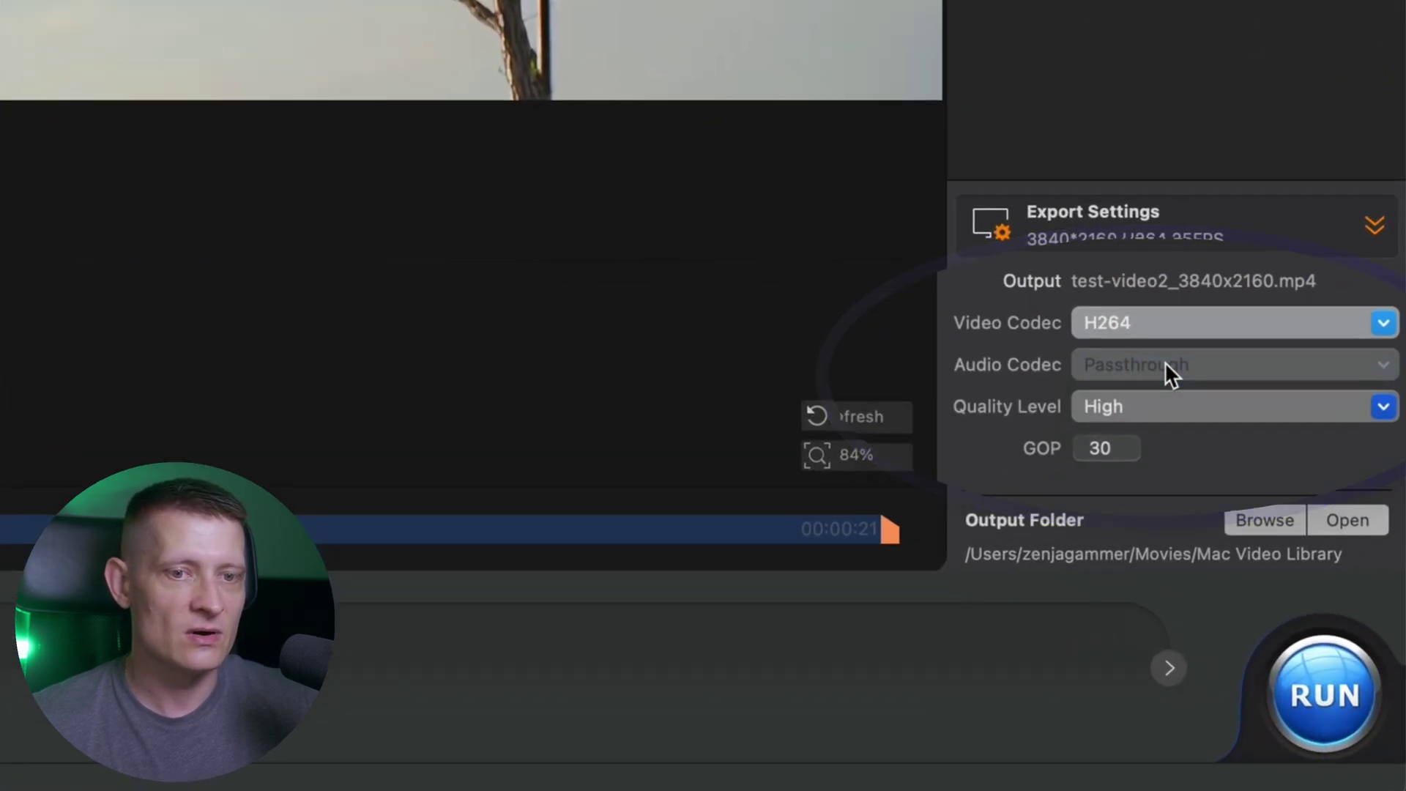
click(1103, 405)
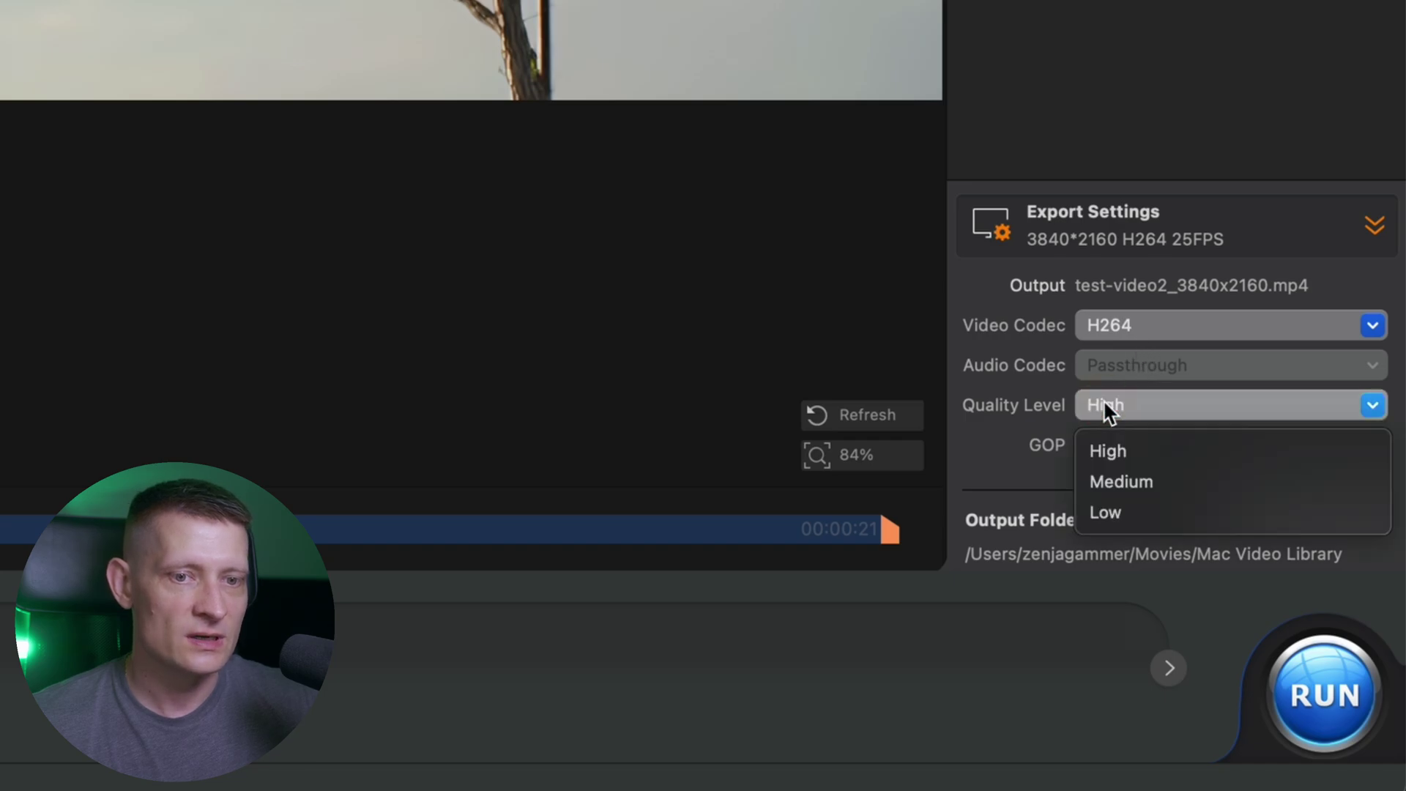
click(1150, 457)
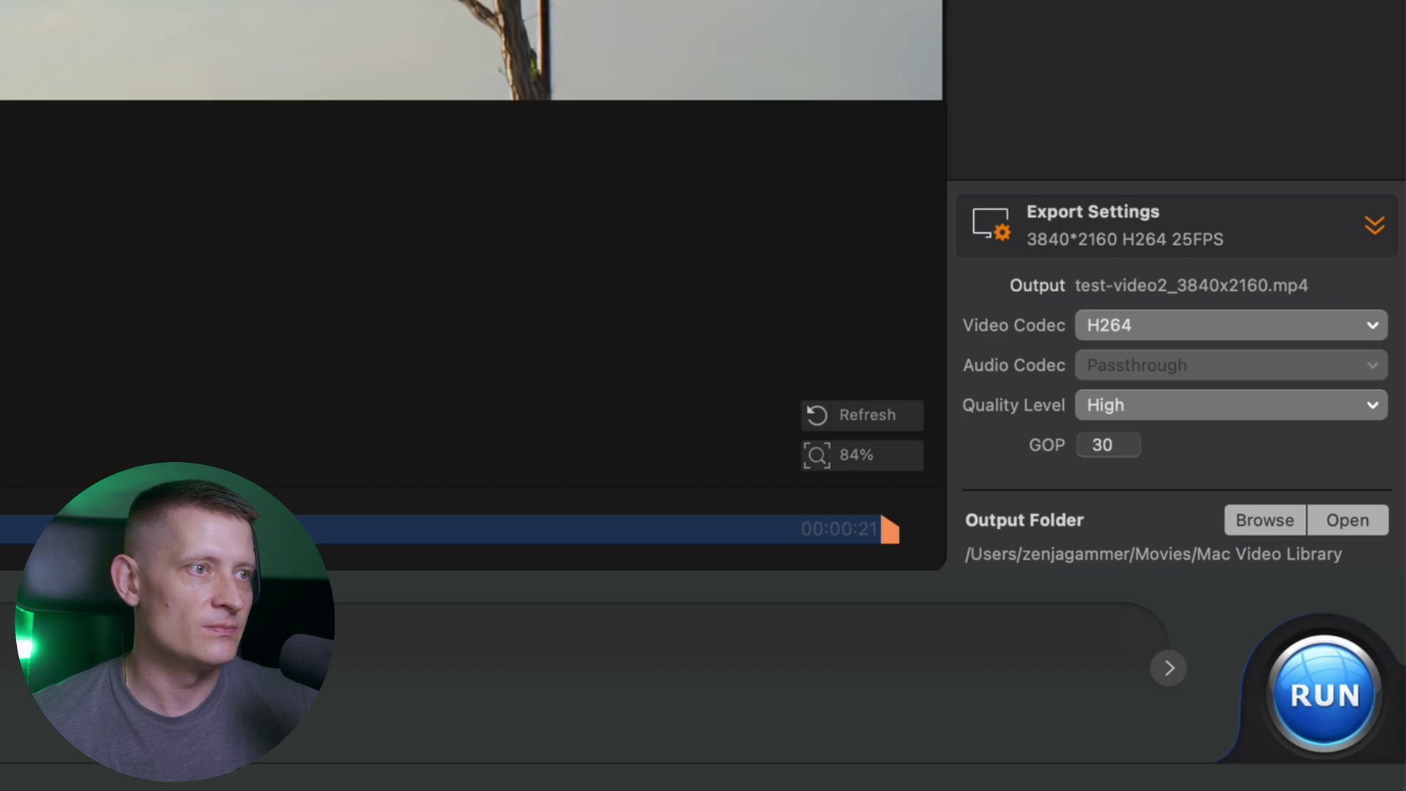
Switch the AI model to Gen Detail v3 and start the 4K conversion with RUN
scroll(709, 305, up, 5)
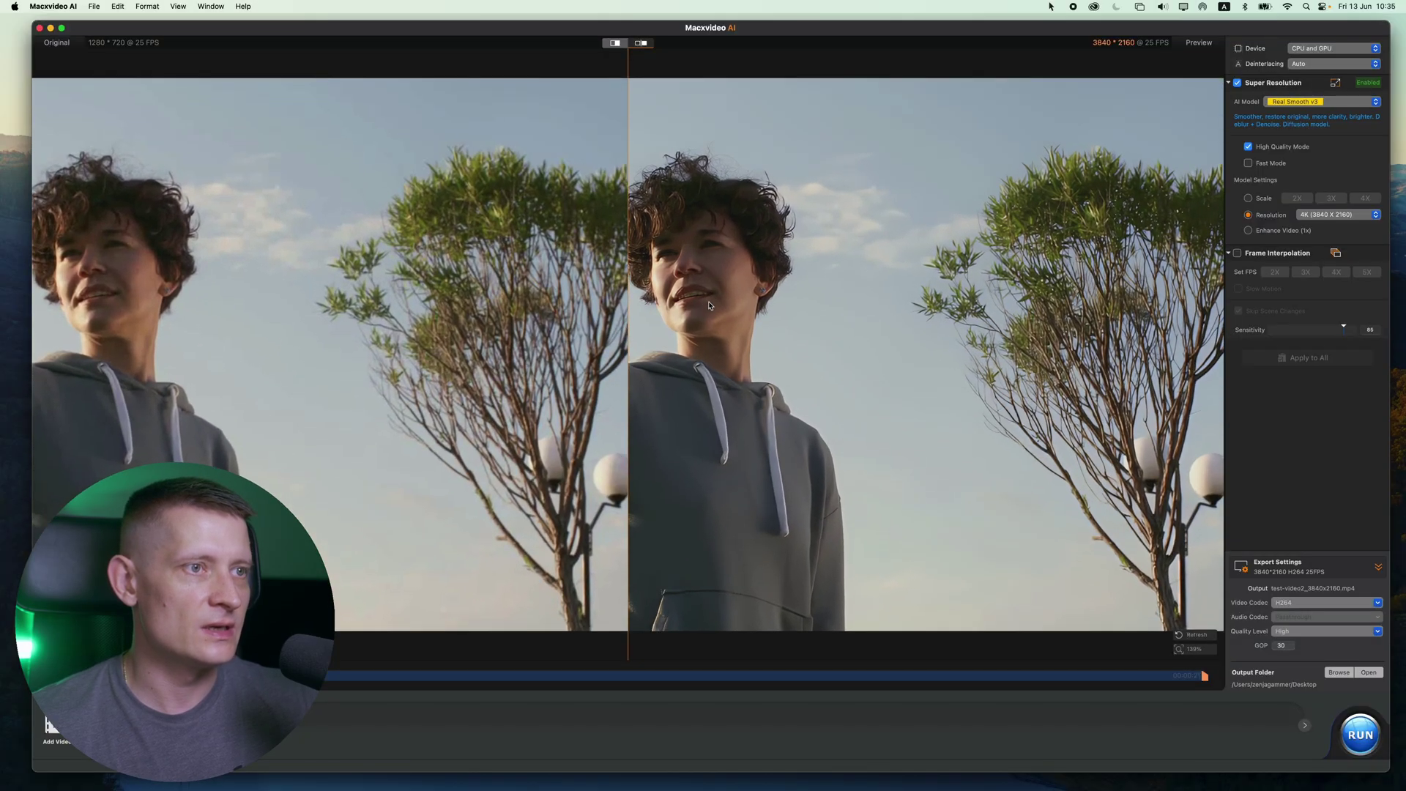
scroll(732, 315, up, 2)
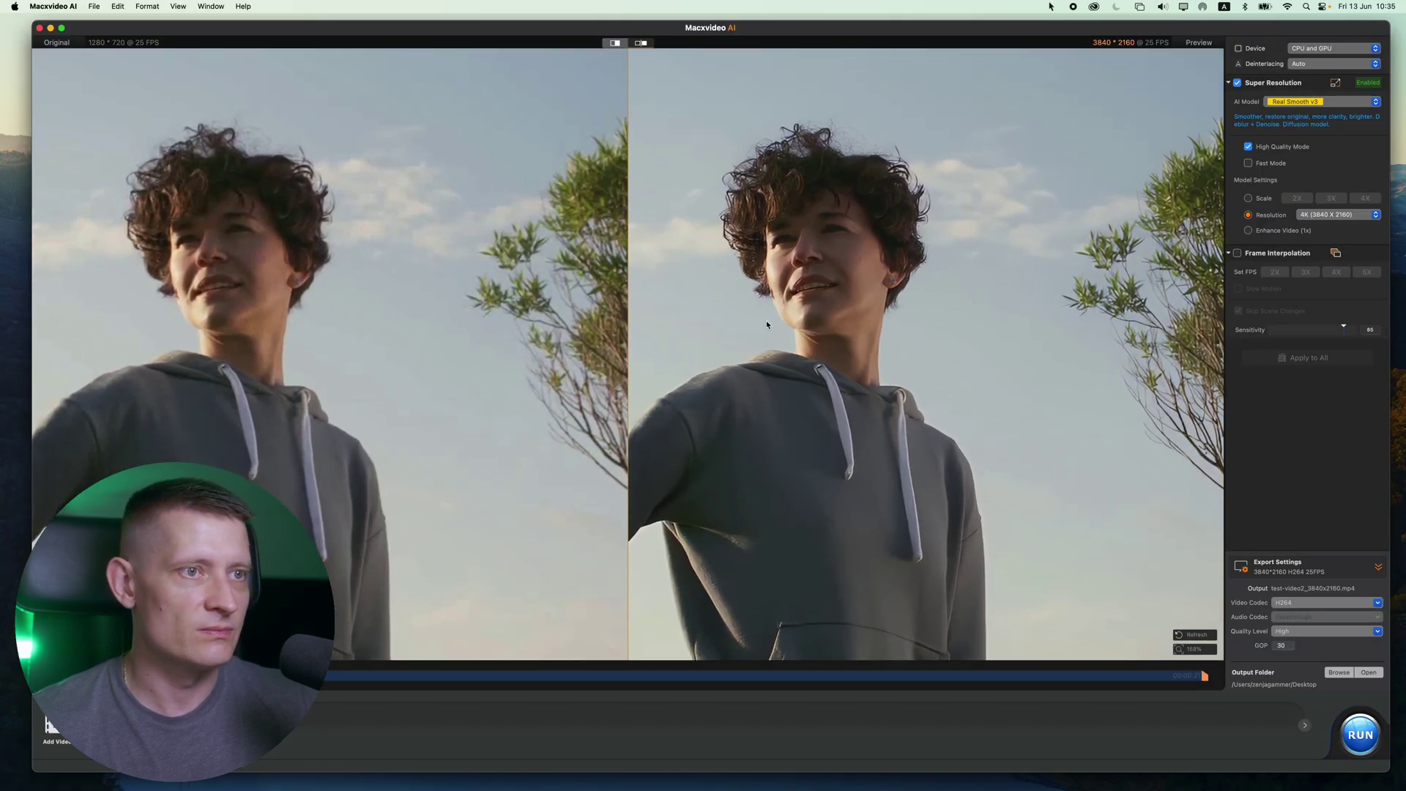
drag(829, 274, 852, 256)
click(1283, 102)
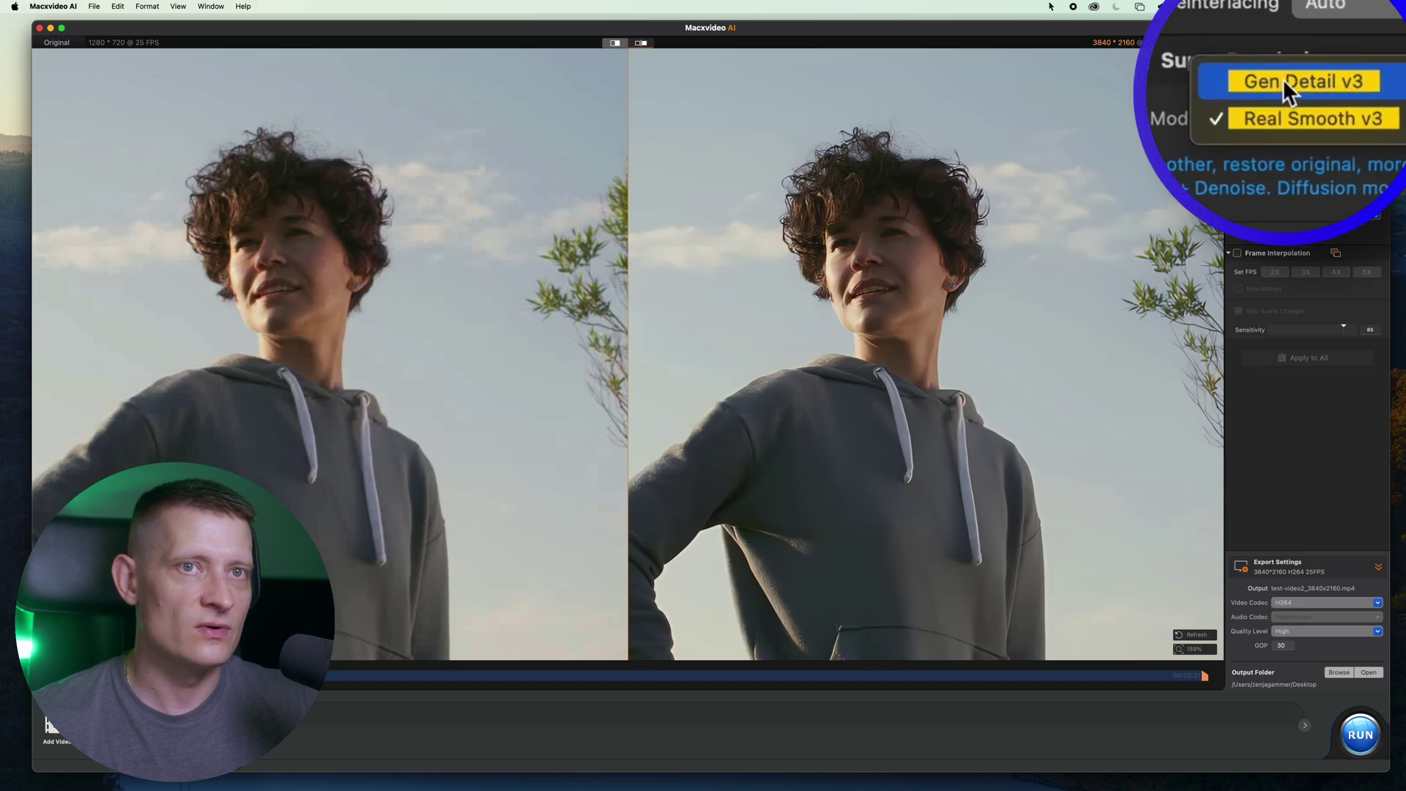
click(1287, 89)
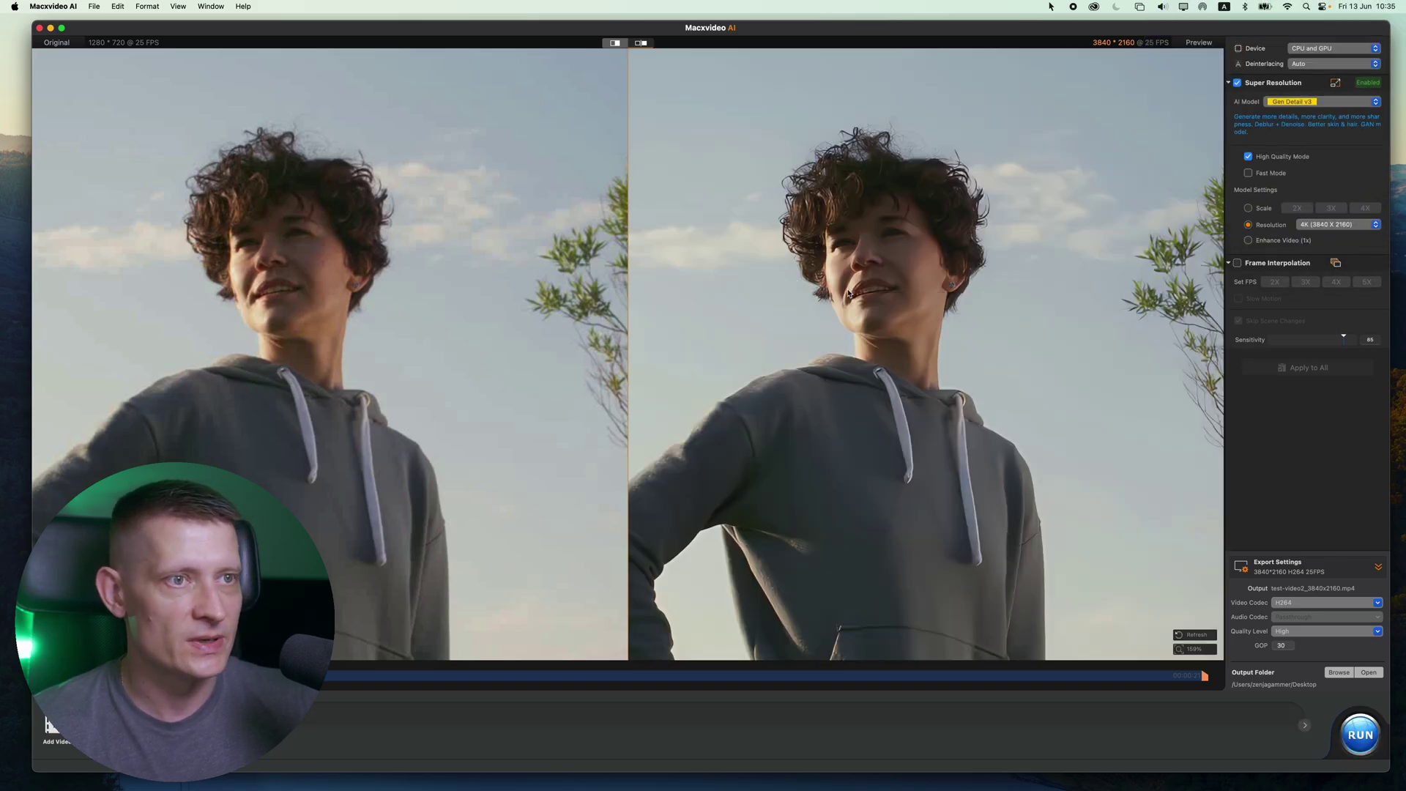
click(1351, 729)
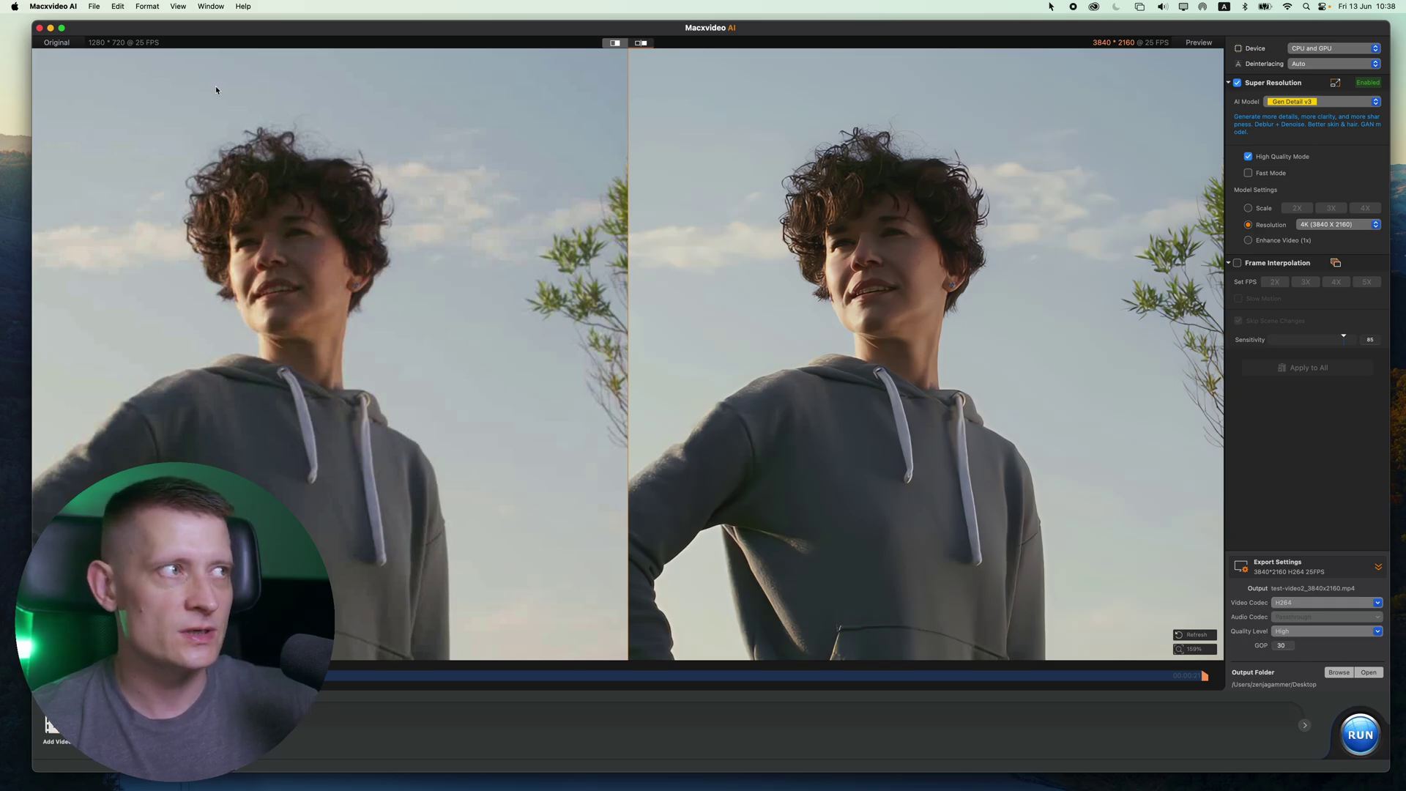
Close Video AI, open Image AI, and load the photo old-1
click(40, 28)
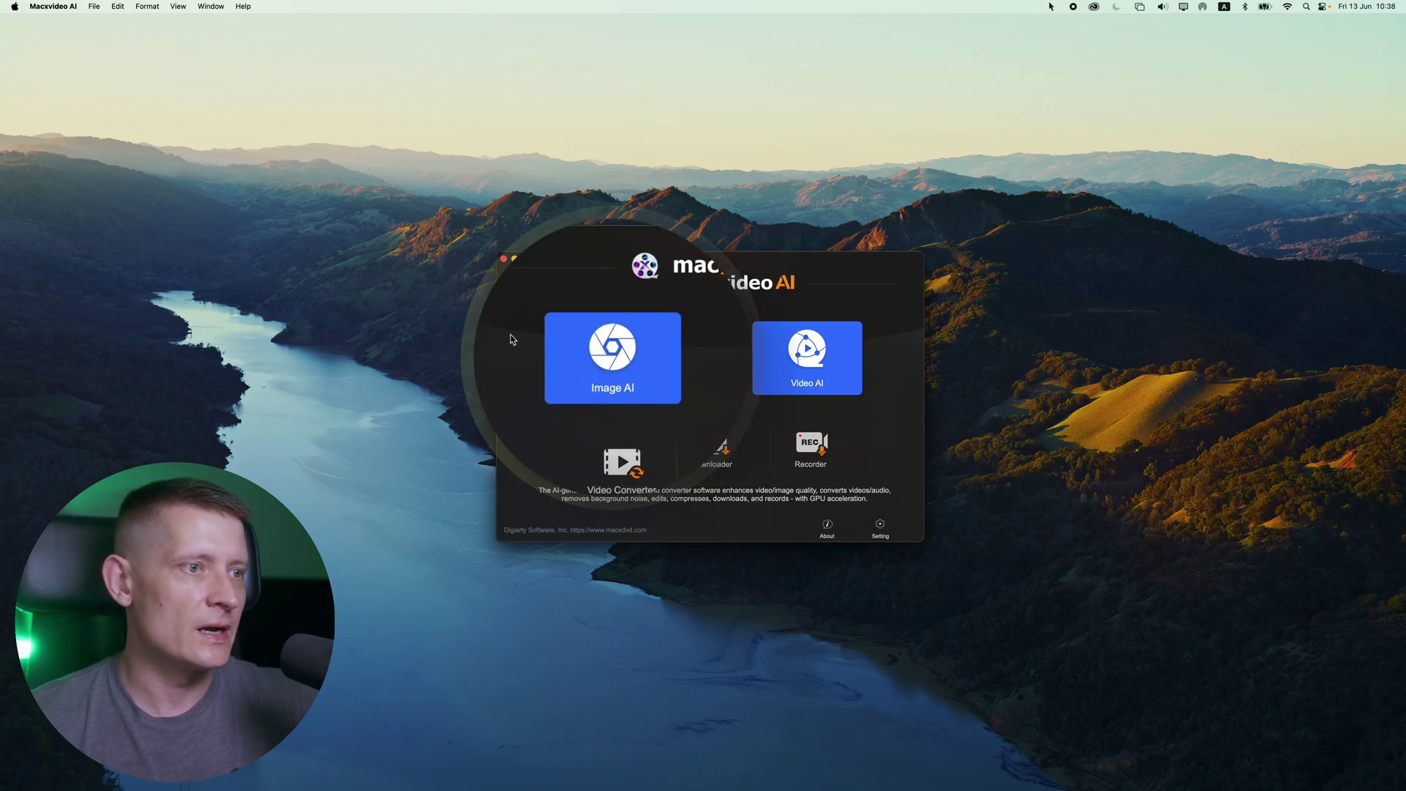
click(600, 363)
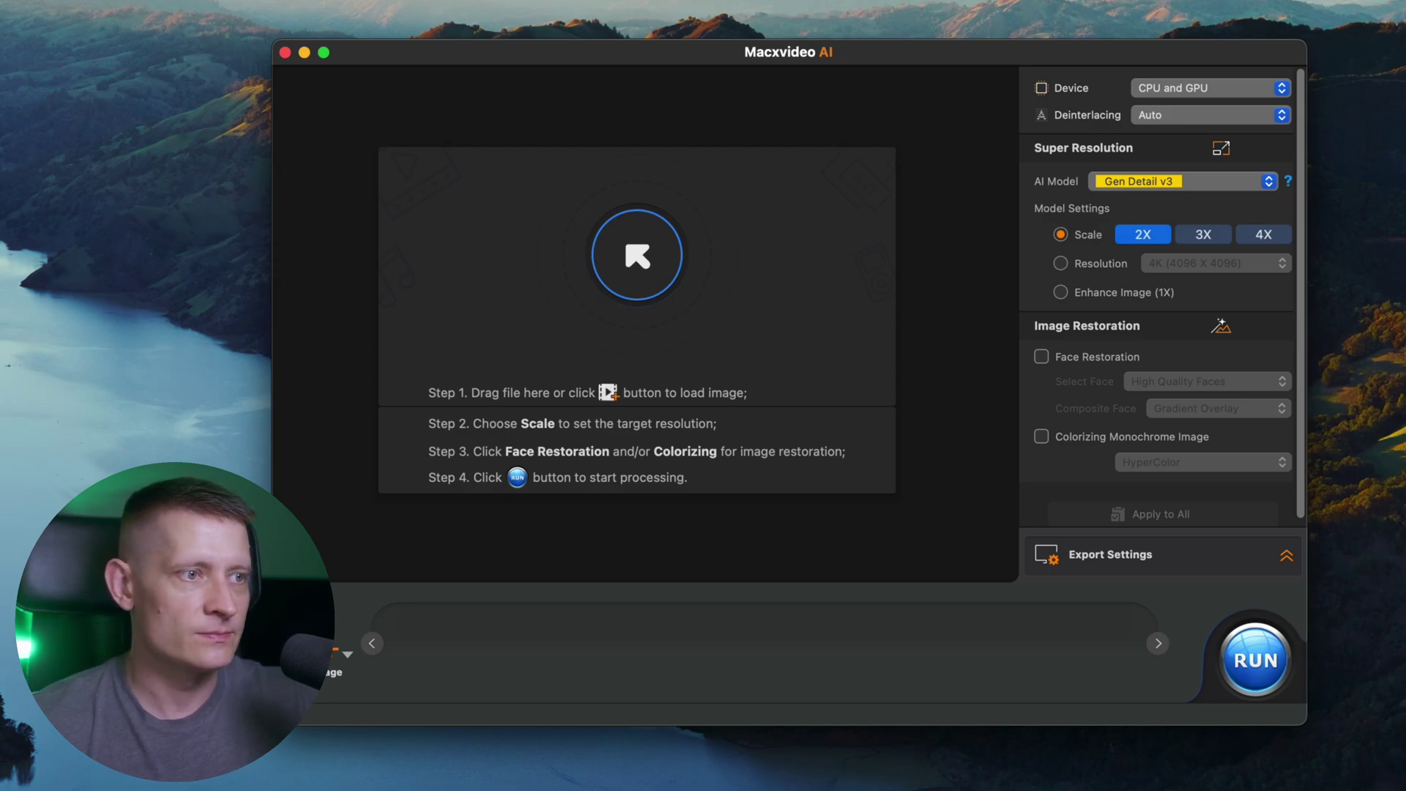
drag(1224, 245, 748, 276)
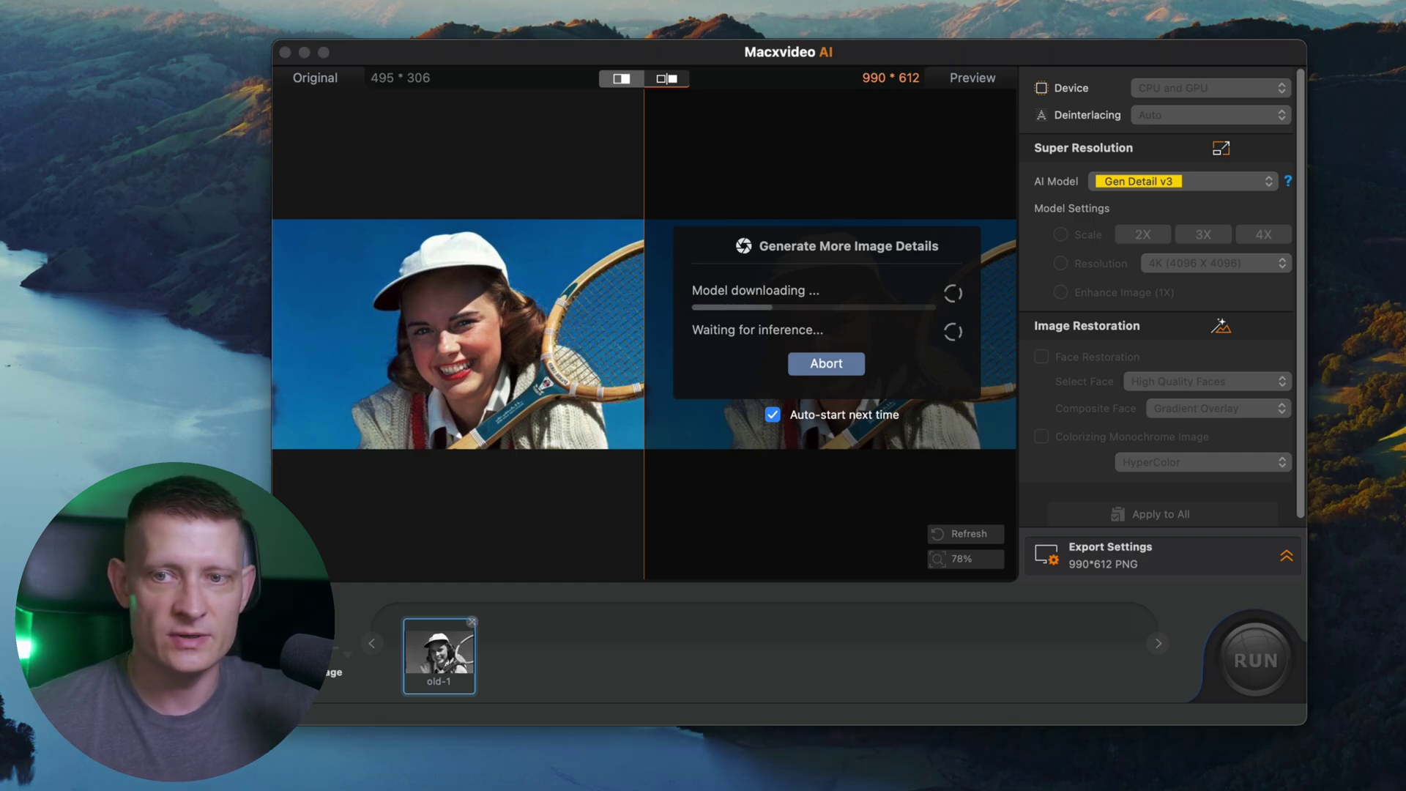
Quick Look old-1.jpg at a larger size, then close the preview
key(space)
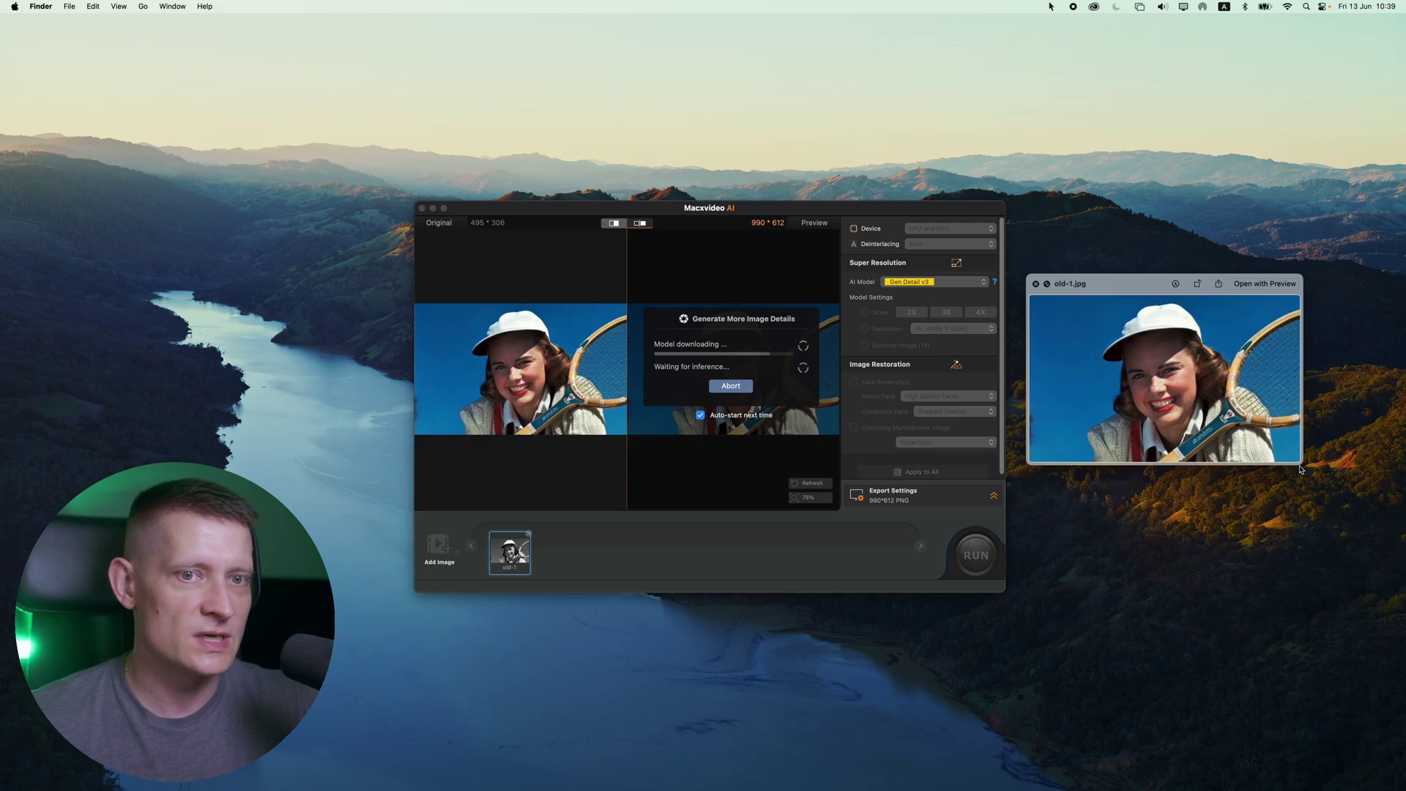
mouse_move(1301, 468)
mouse_down()
mouse_move(1344, 568)
mouse_move(1403, 652)
mouse_move(1405, 690)
mouse_up()
click(1207, 532)
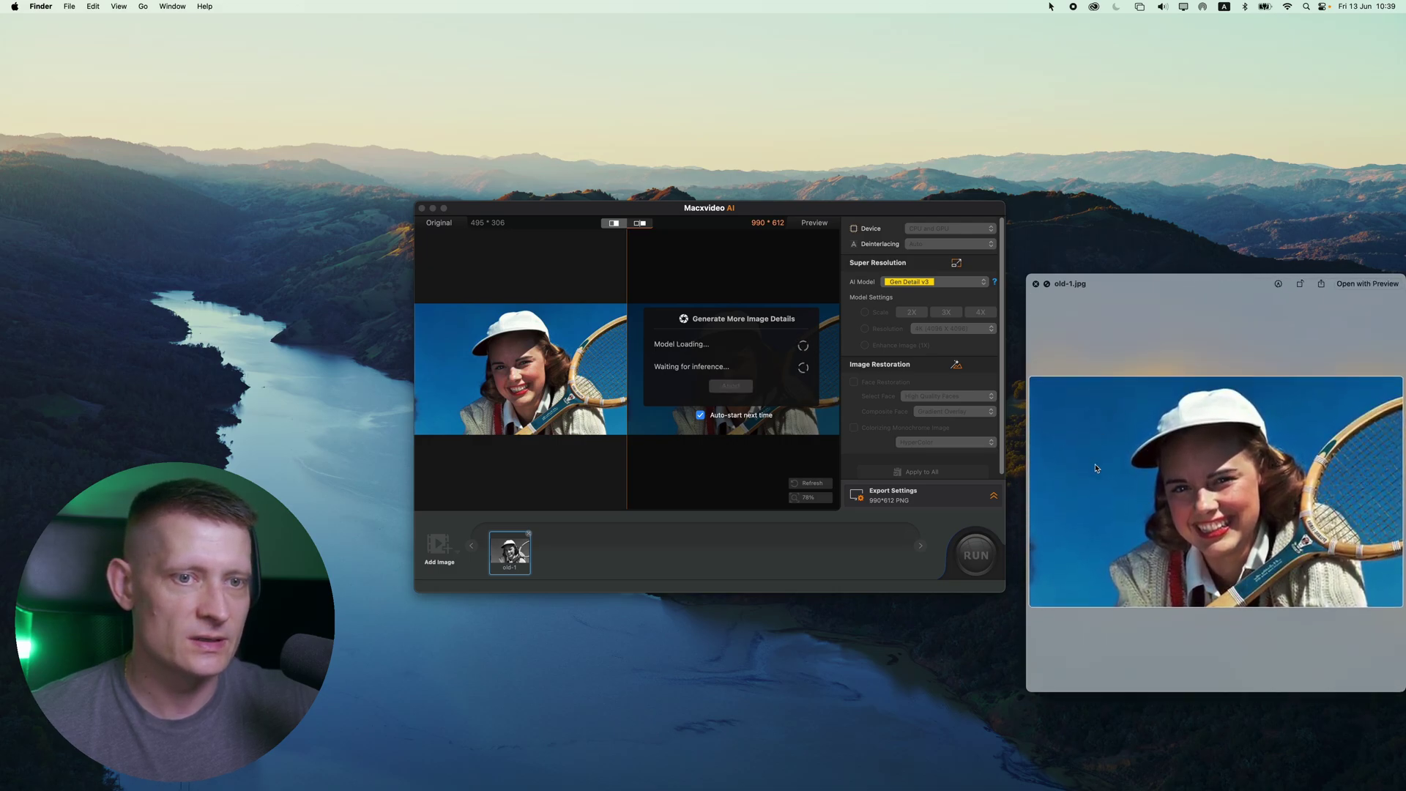
click(1037, 285)
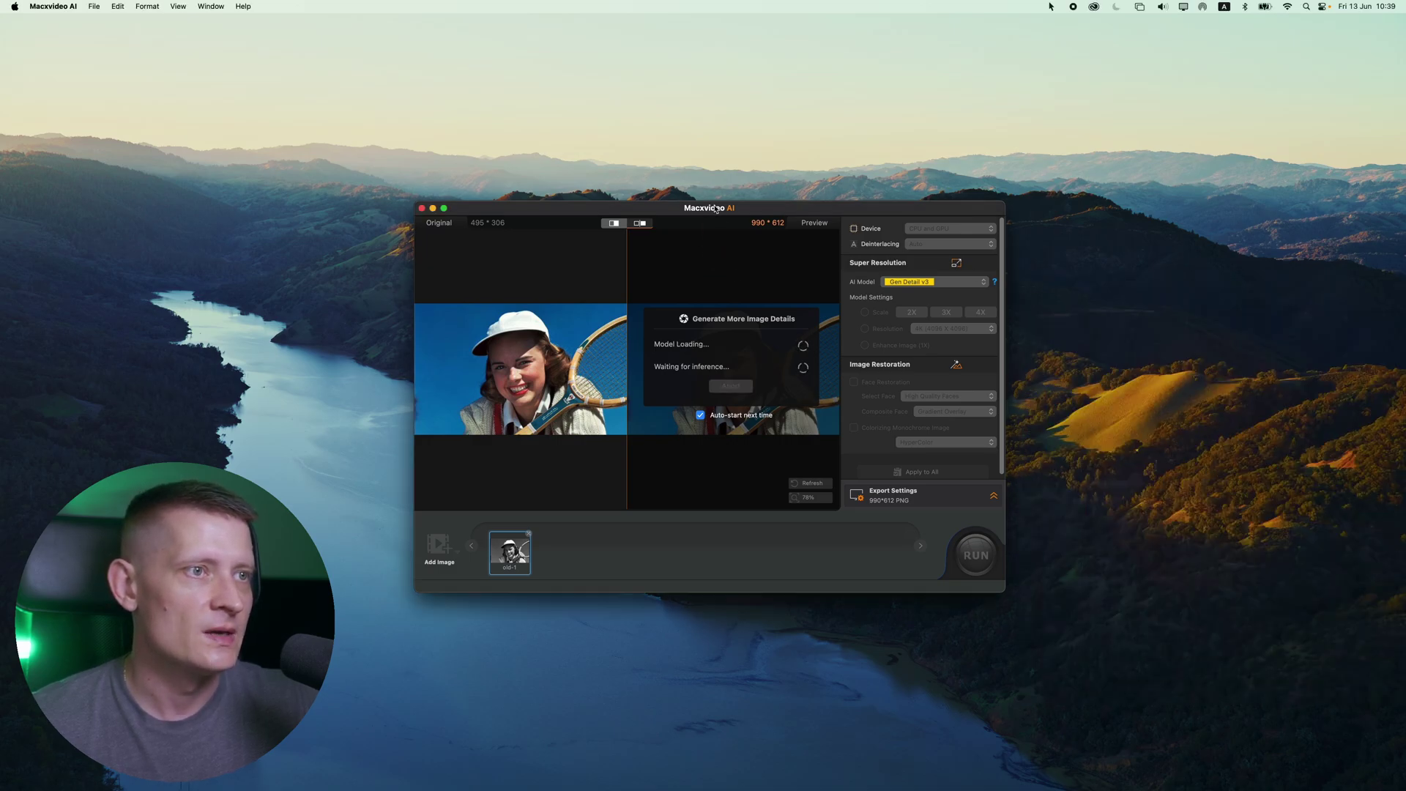
Move the enhancer window to the upper left and enlarge it to show both previews
drag(707, 208, 440, 66)
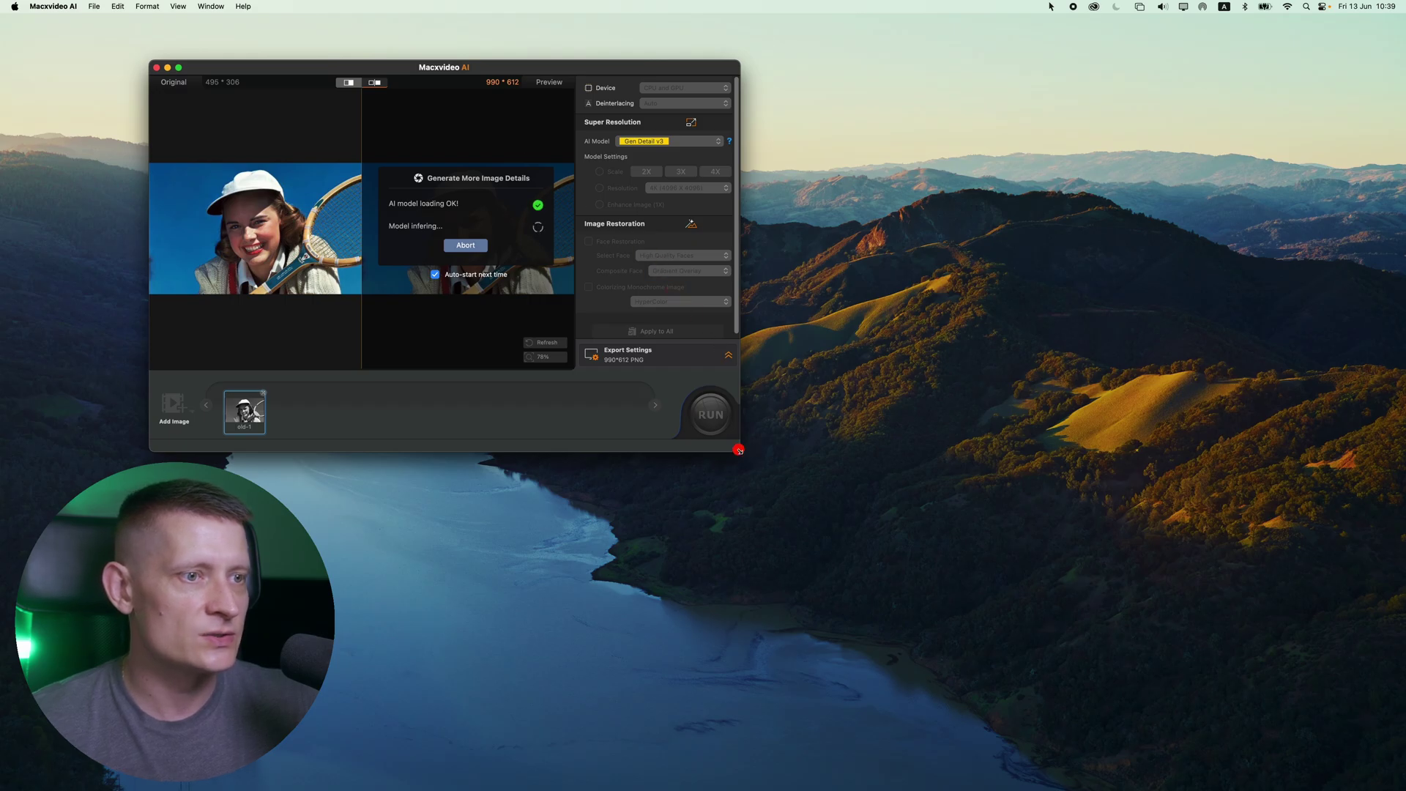
drag(740, 452, 1230, 684)
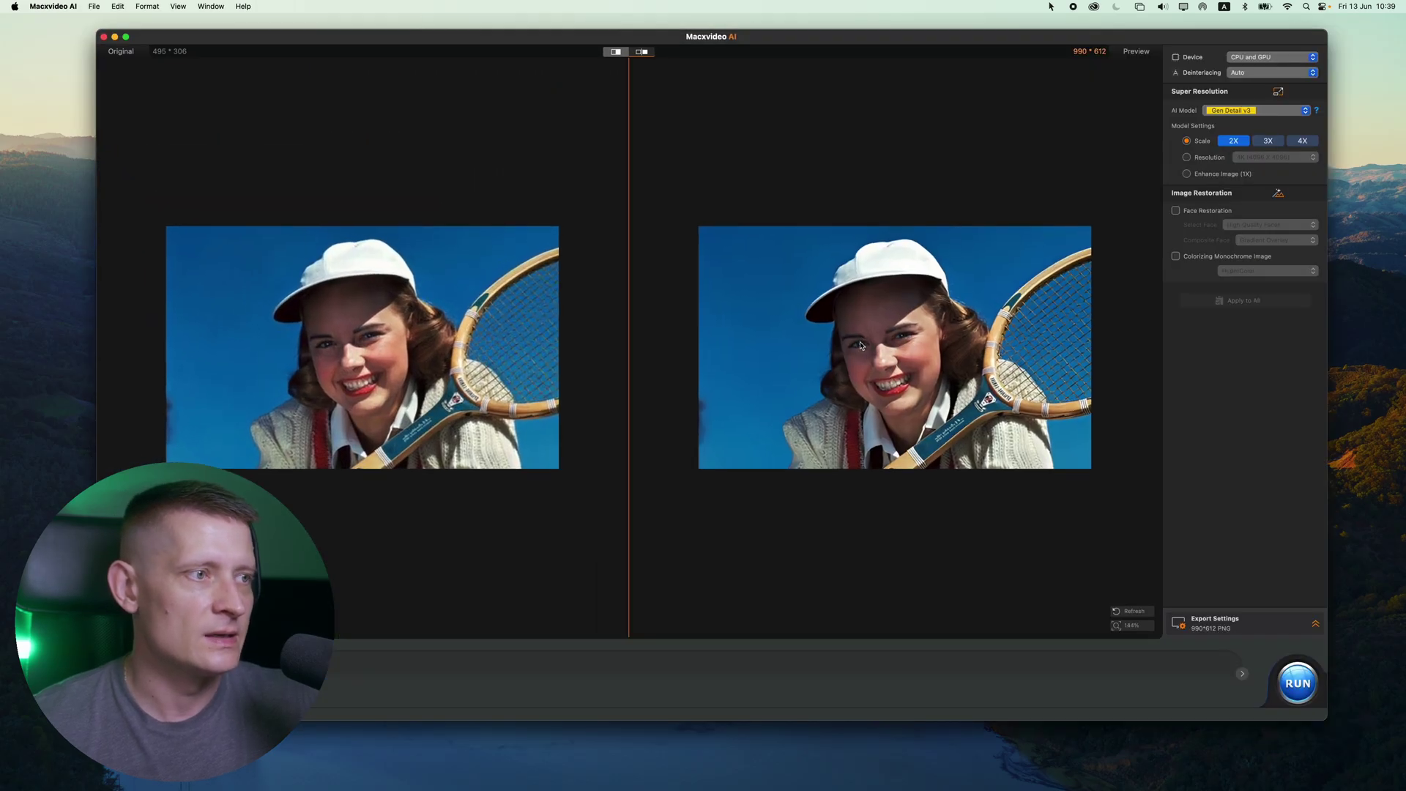
scroll(861, 345, up, 3)
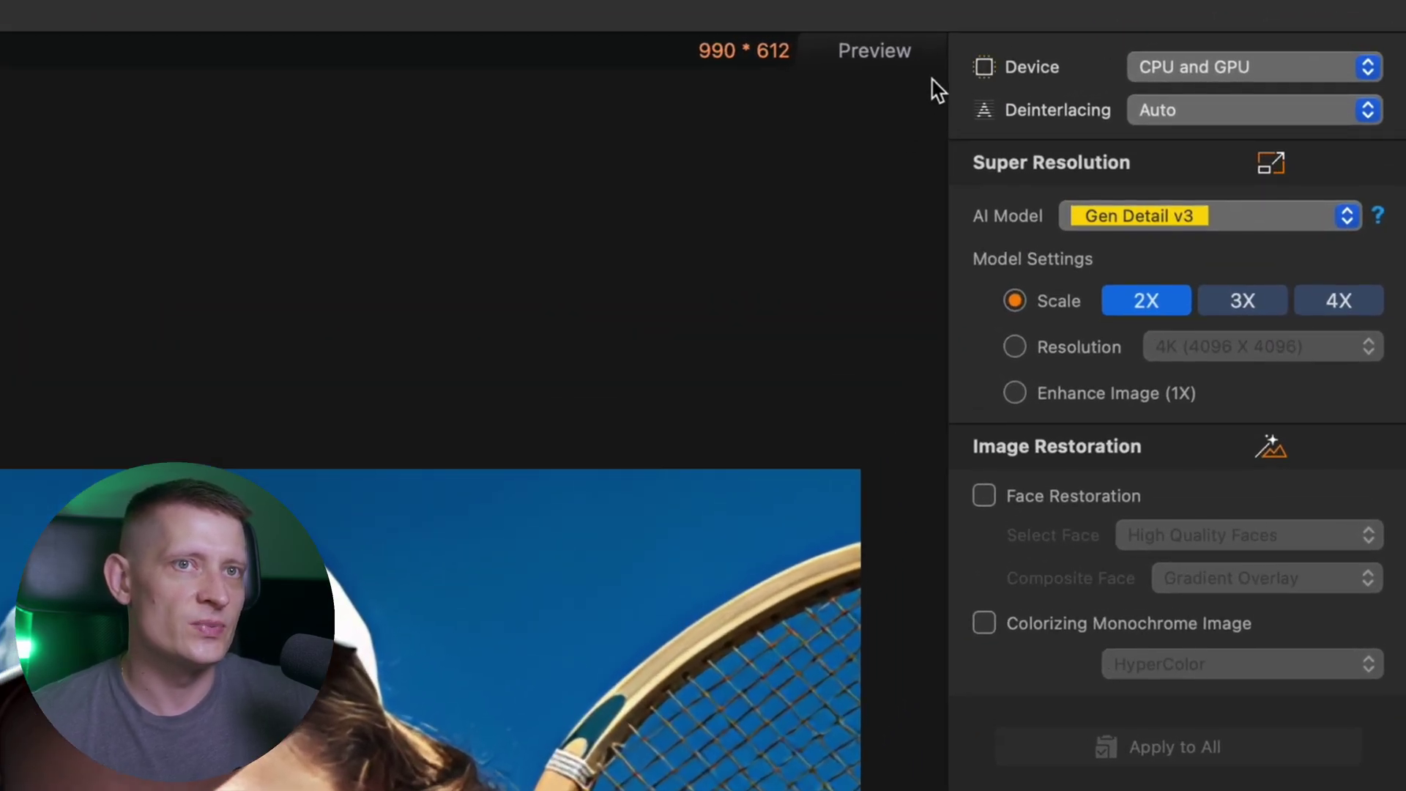
Keep CPU and GPU processing and turn on Face Restoration for the 4X 1980×1224 upscale
click(1245, 73)
click(1046, 65)
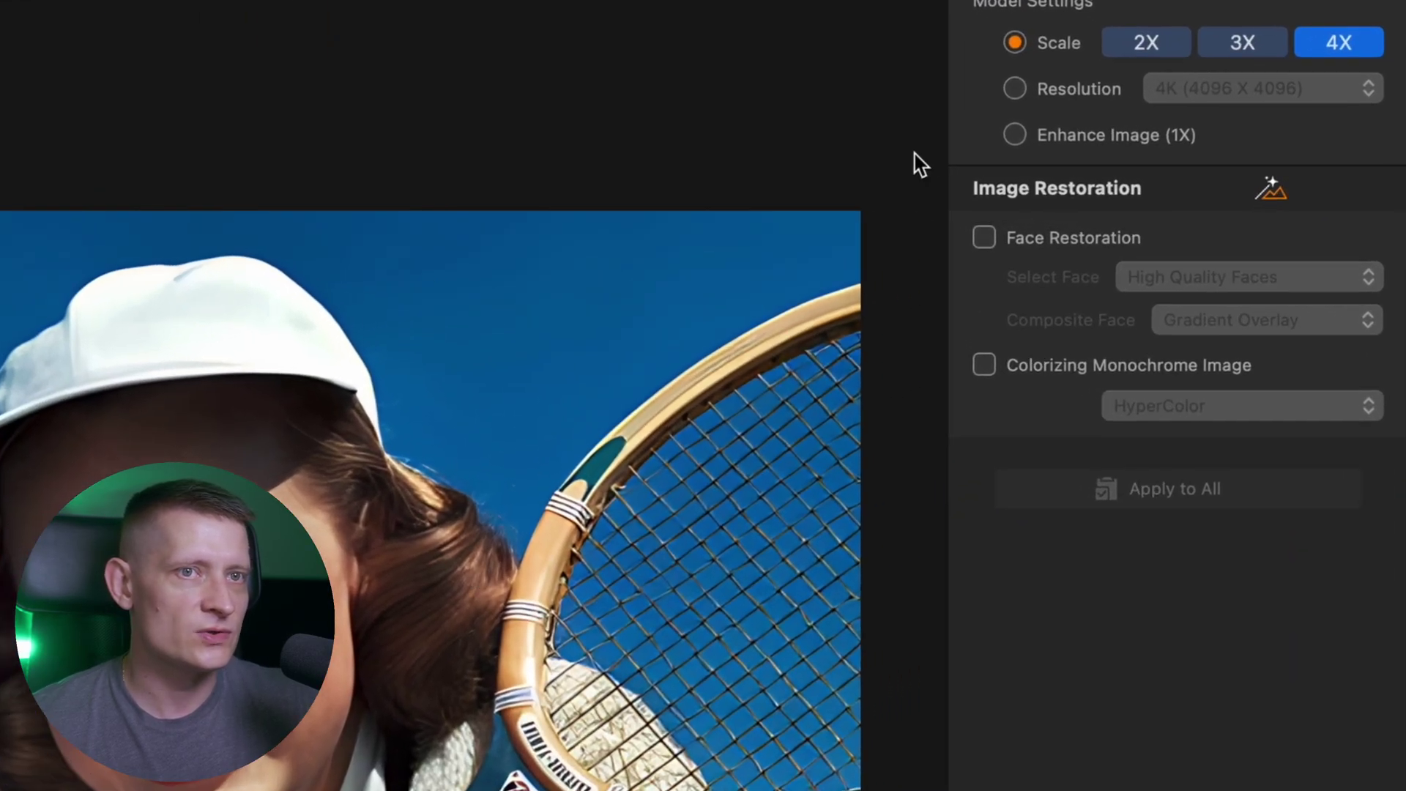
click(984, 237)
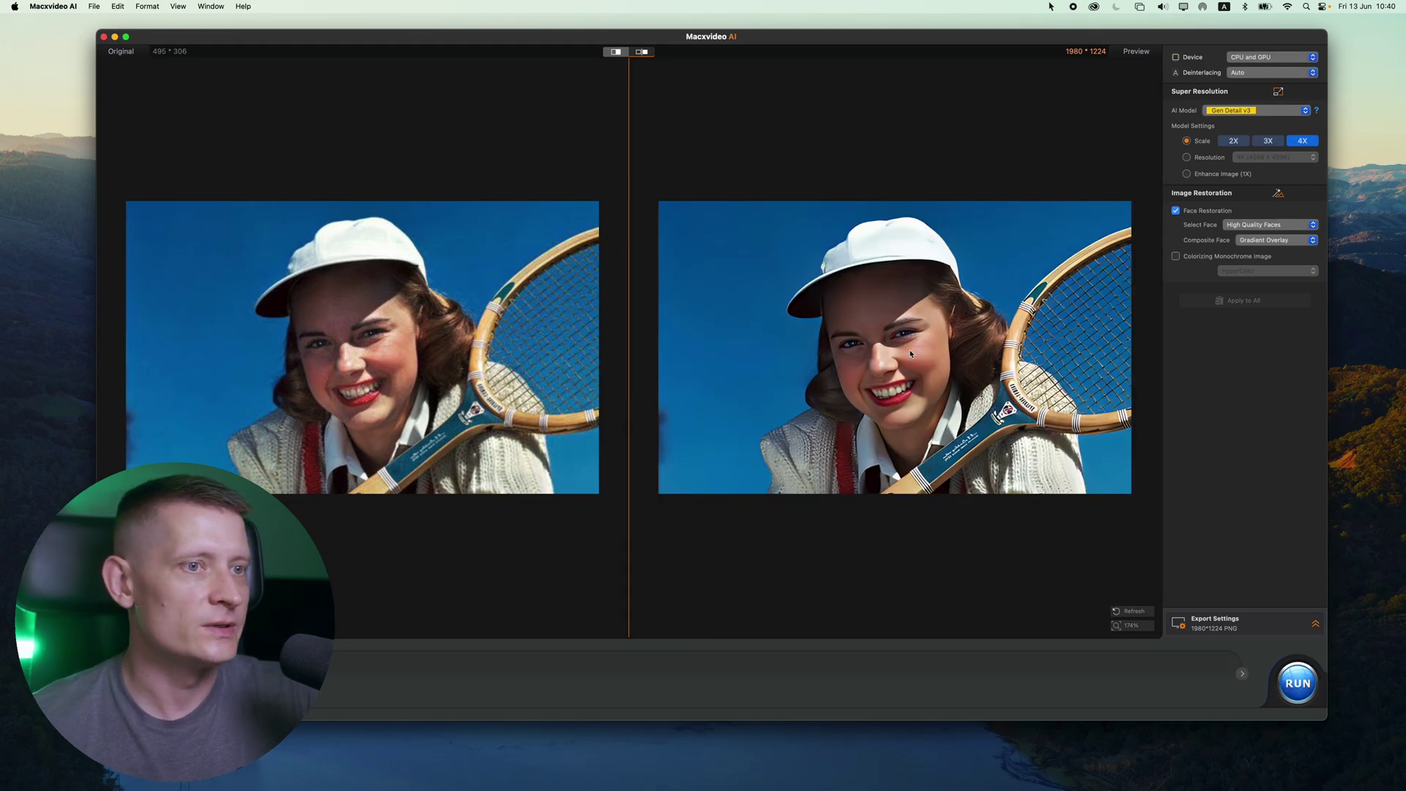
Zoom into the preview and switch Select Face from High Quality Faces to Center Face
scroll(900, 383, up, 5)
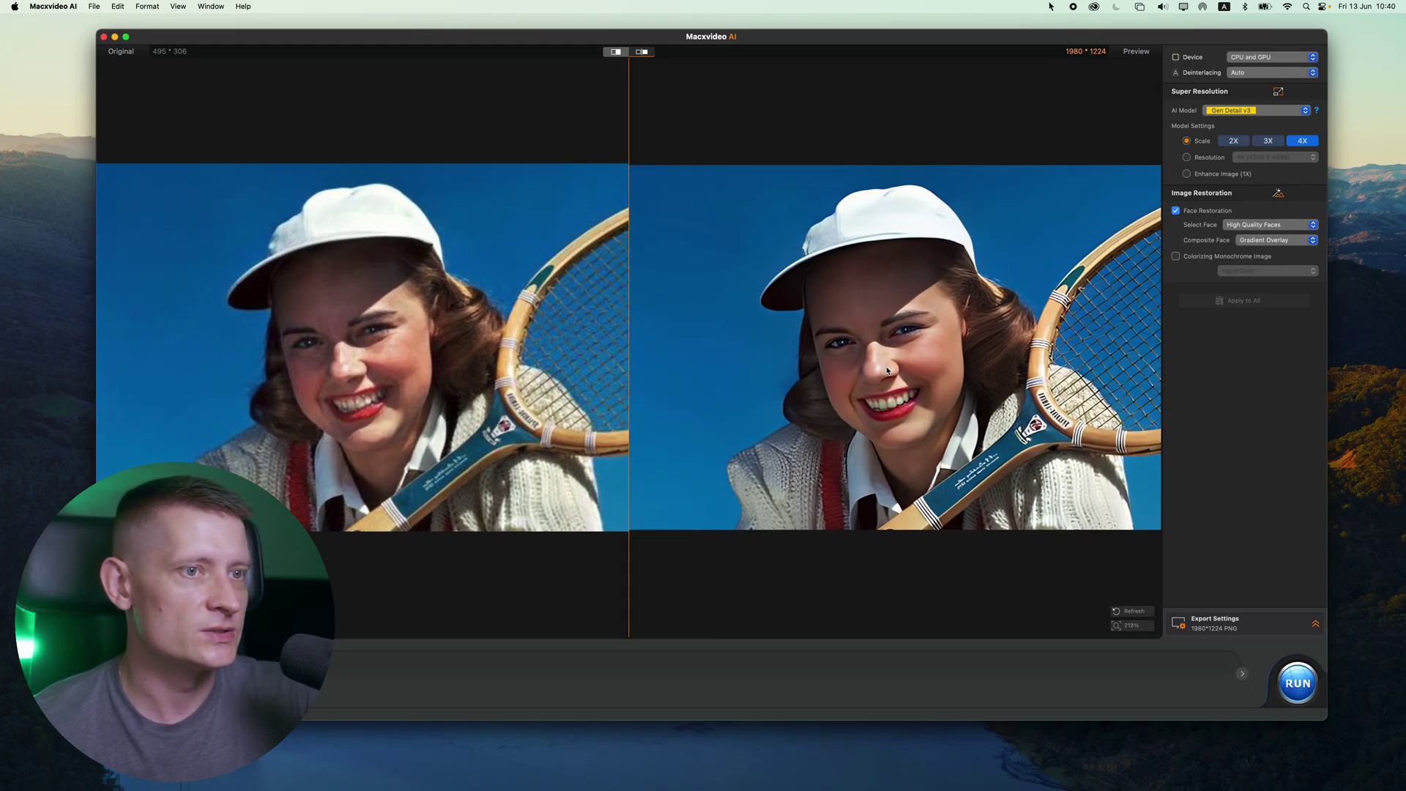
scroll(884, 363, up, 3)
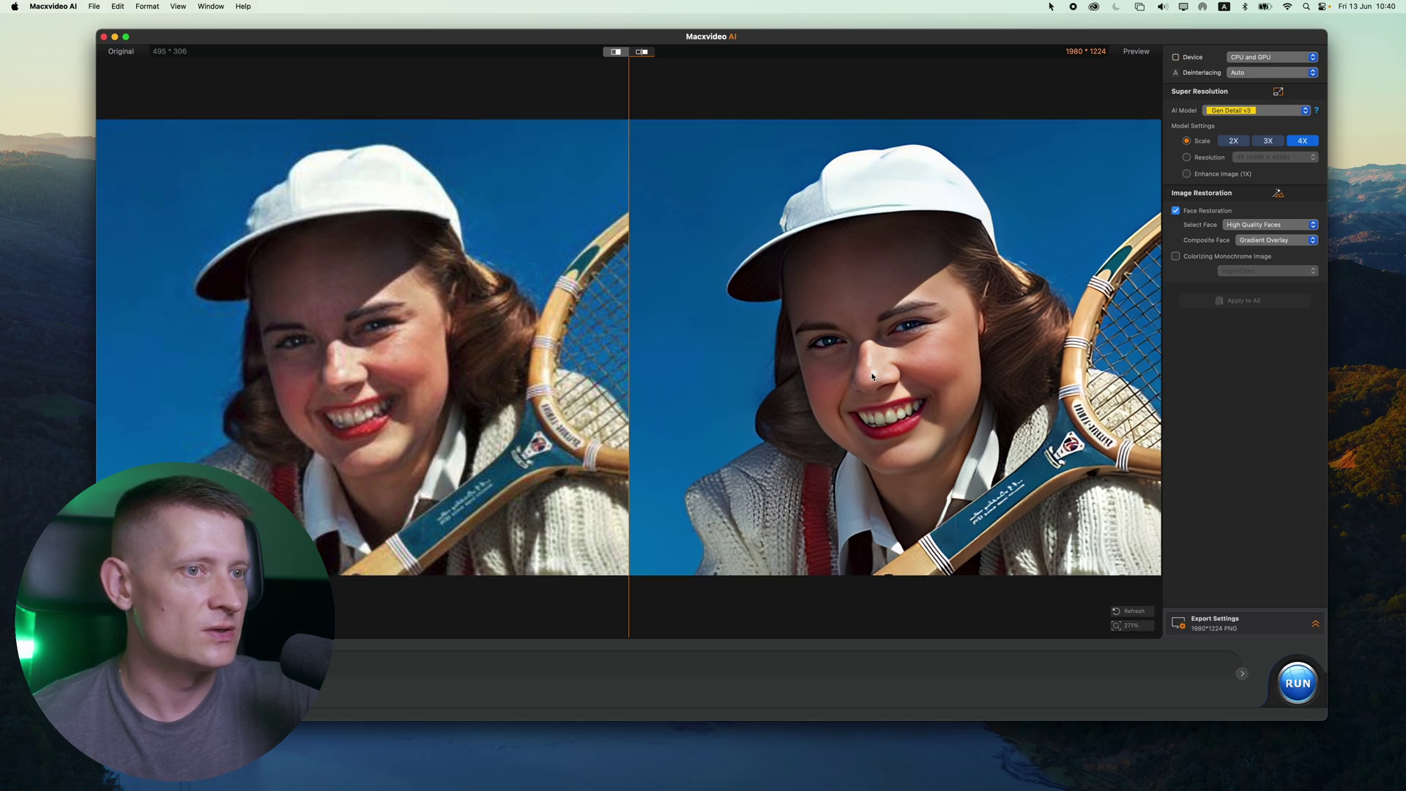
scroll(870, 386, up, 1)
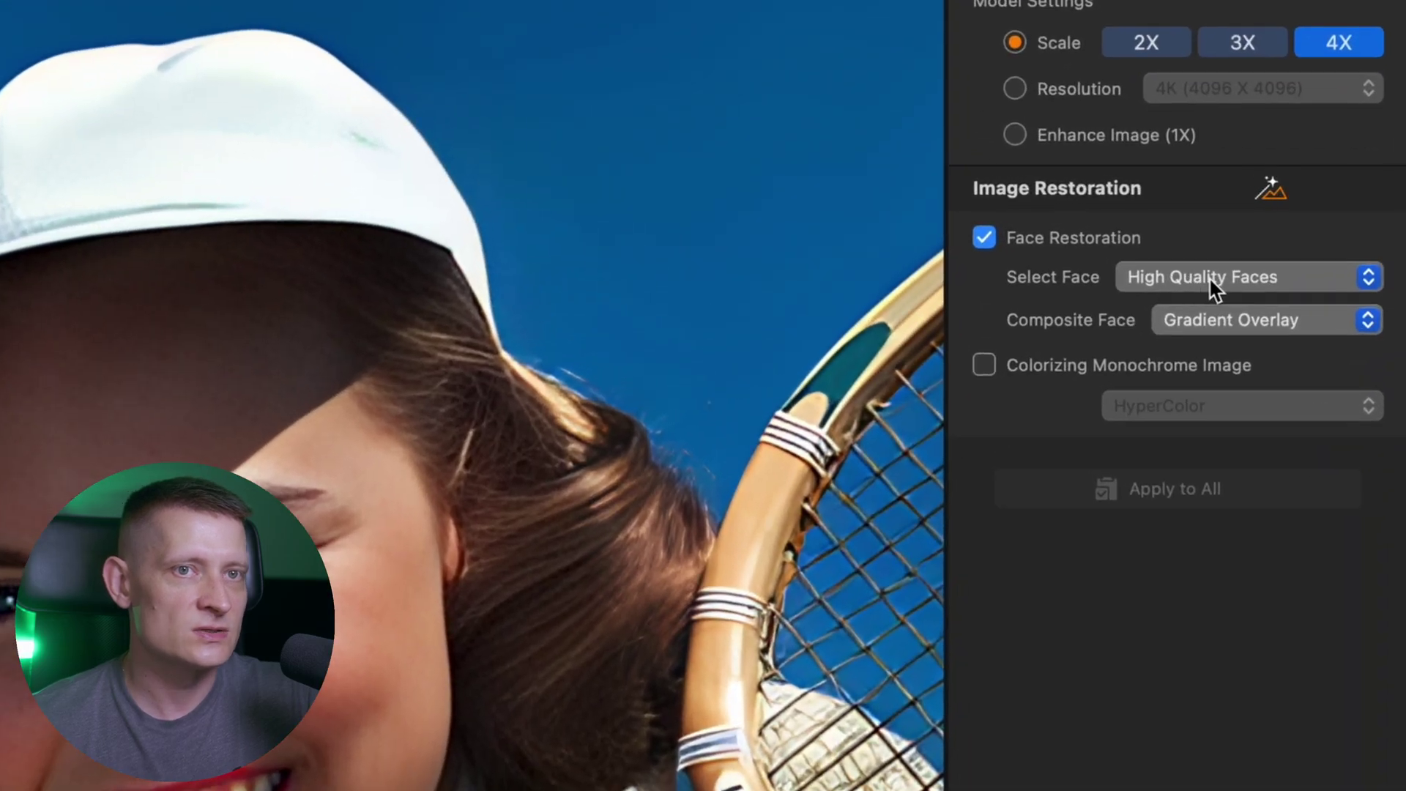
click(1255, 225)
click(1210, 311)
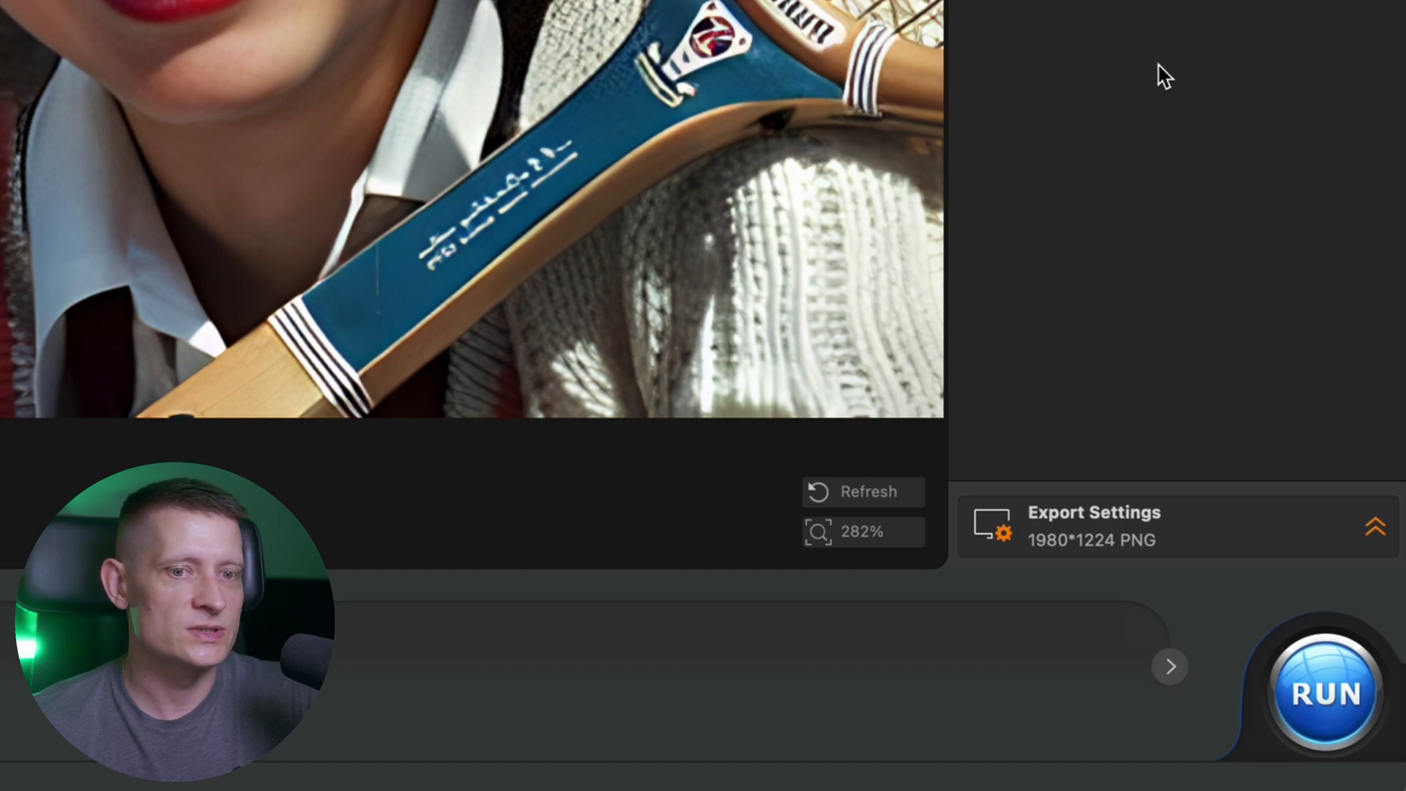
In Export Settings, keep PNG format, set the PNG level to 9 and DPI to 300
click(1077, 520)
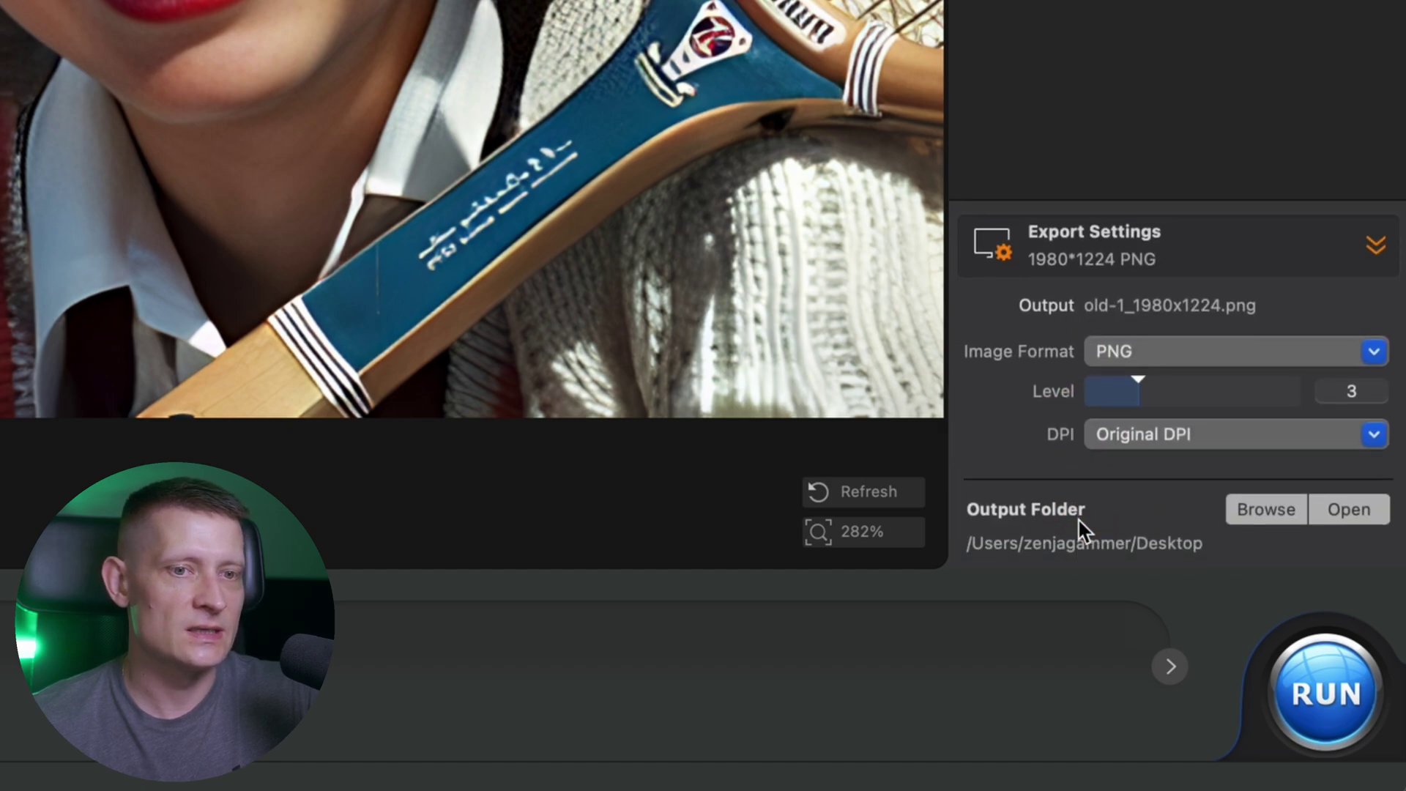
click(1209, 352)
click(1203, 345)
click(1186, 355)
click(1157, 412)
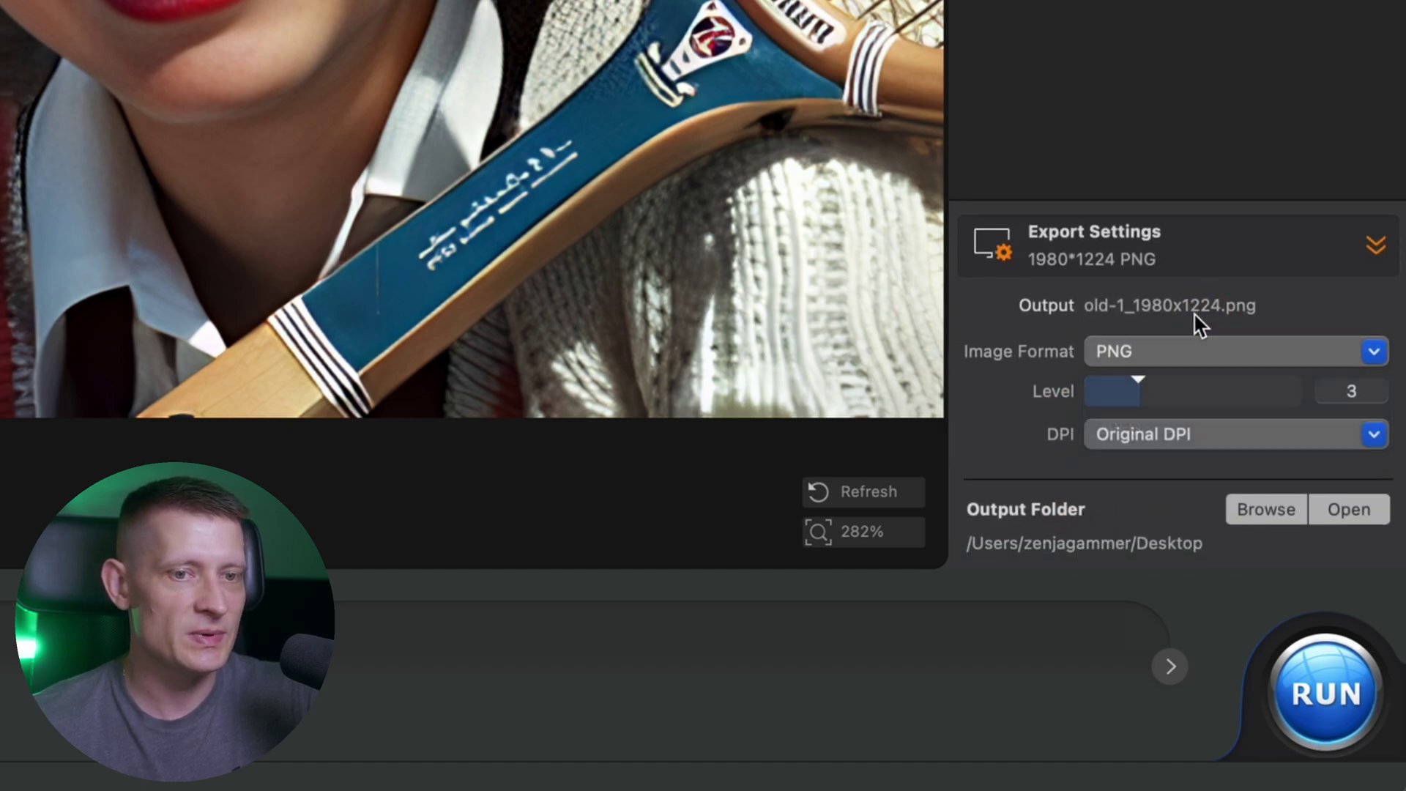
click(1142, 379)
drag(1190, 388, 1316, 393)
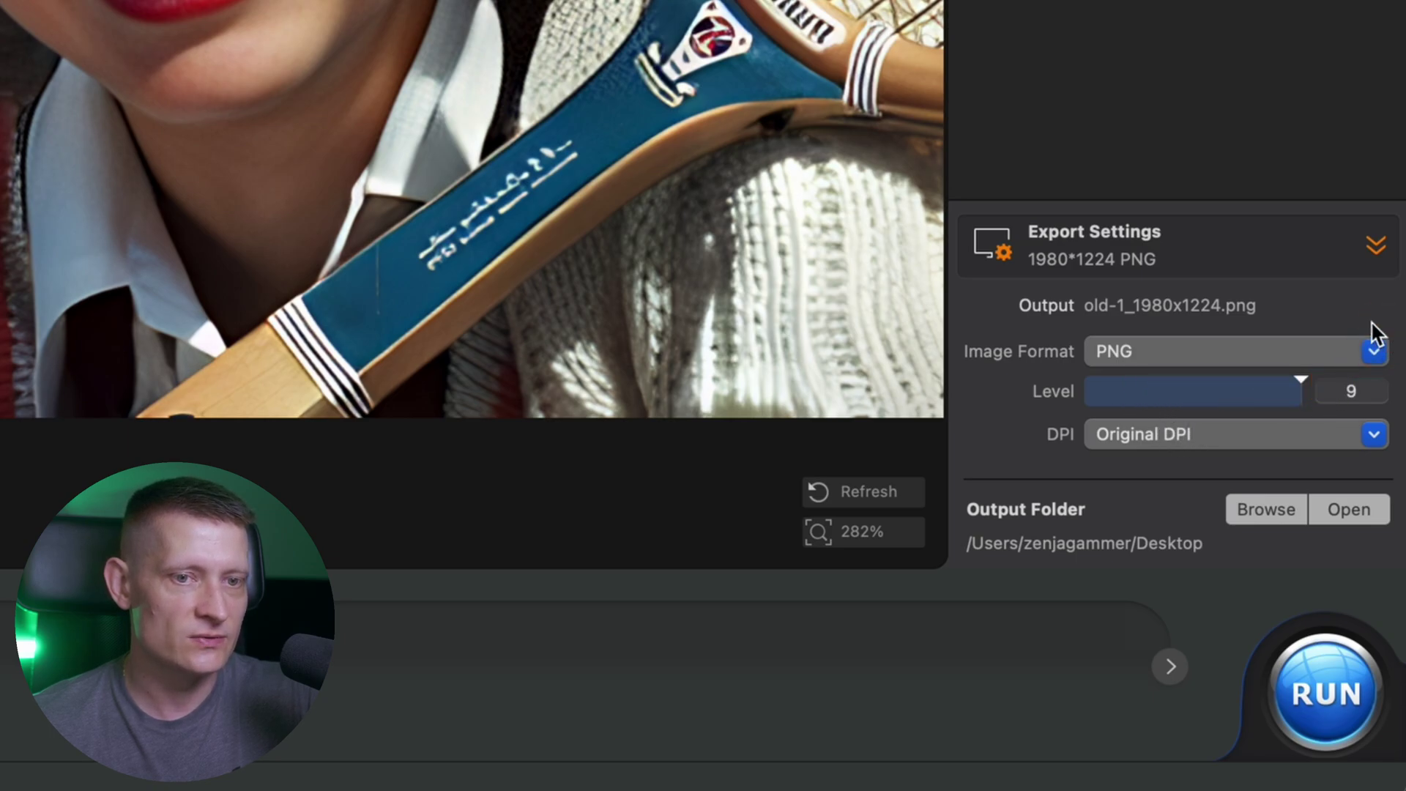
click(1172, 458)
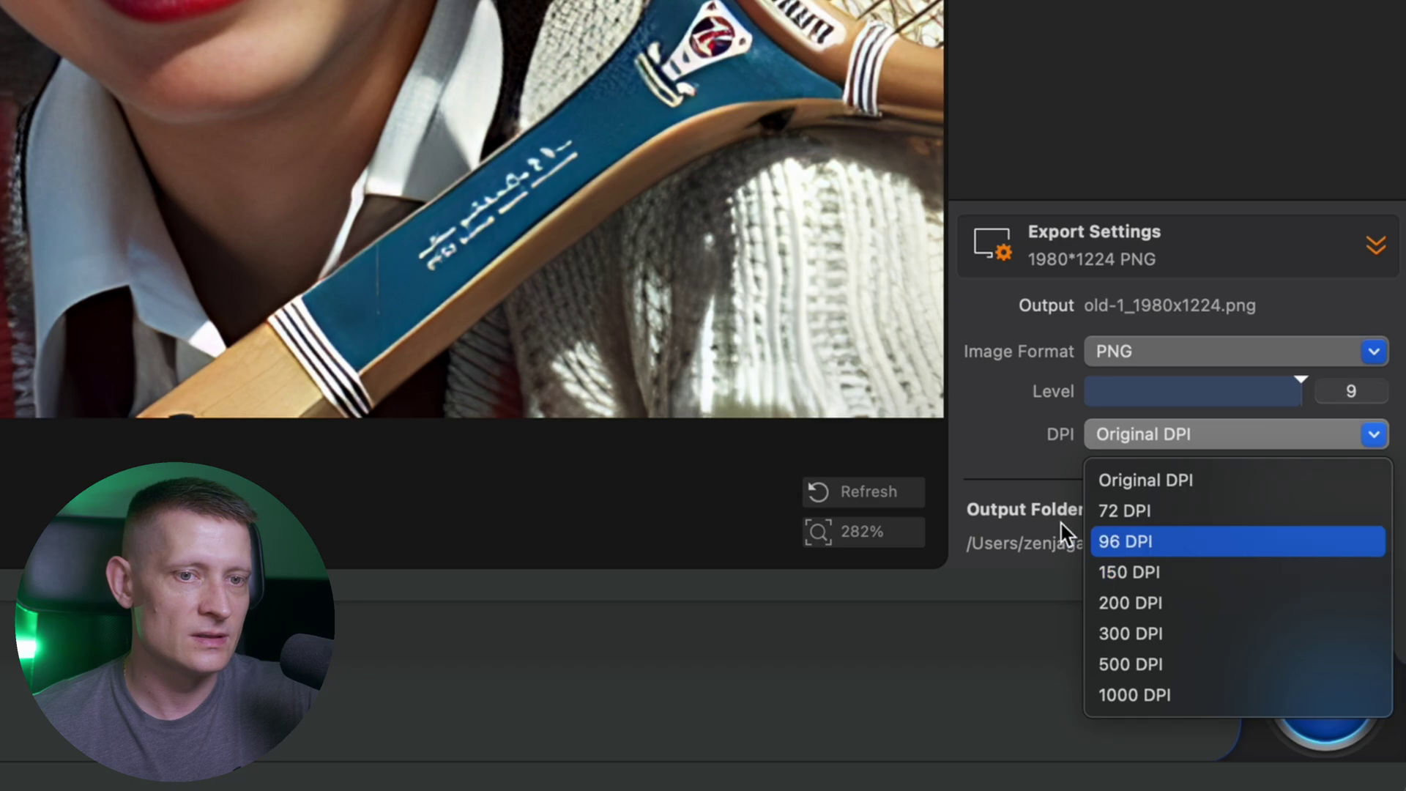
click(1146, 634)
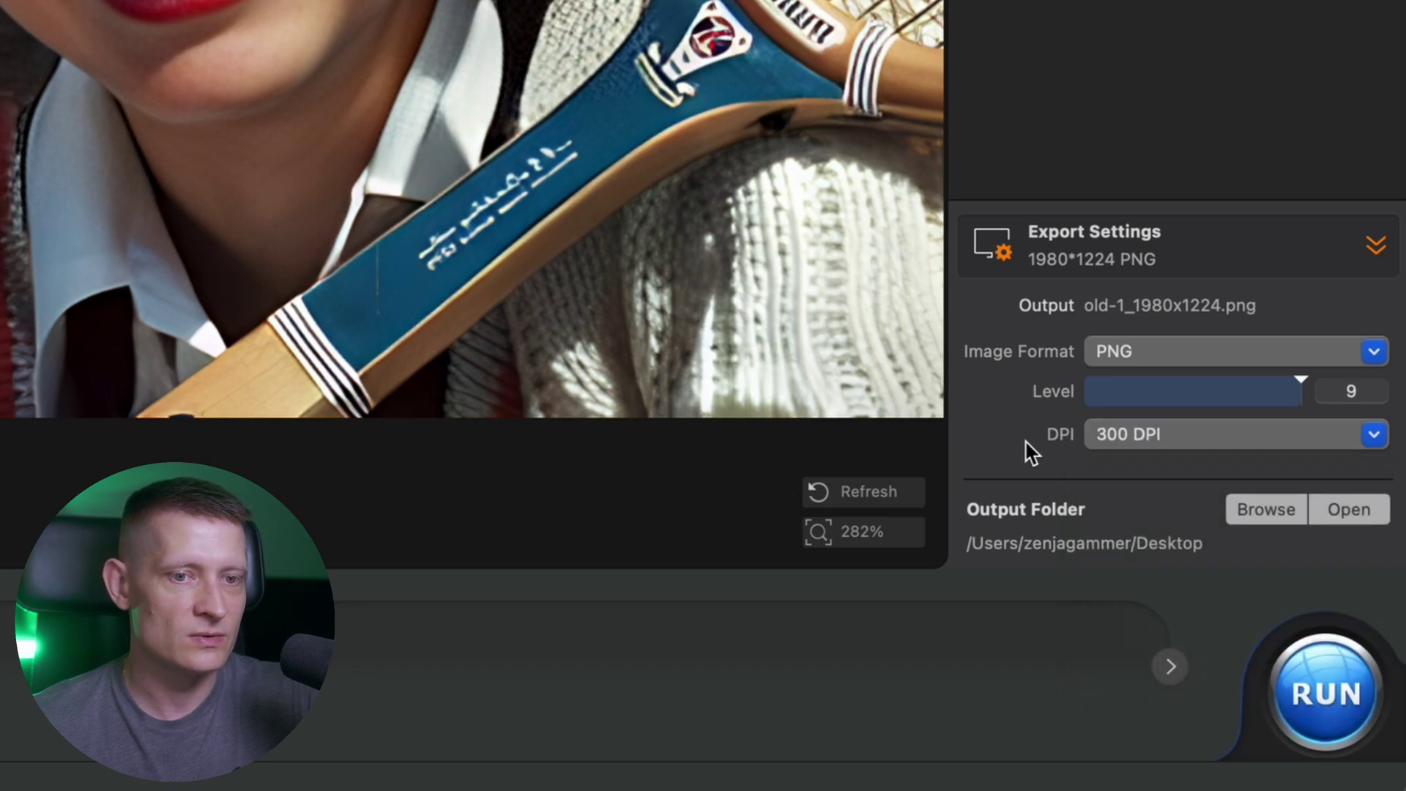
Run the conversion of old-1.jpg into old-1_1980x1224.png
click(1325, 692)
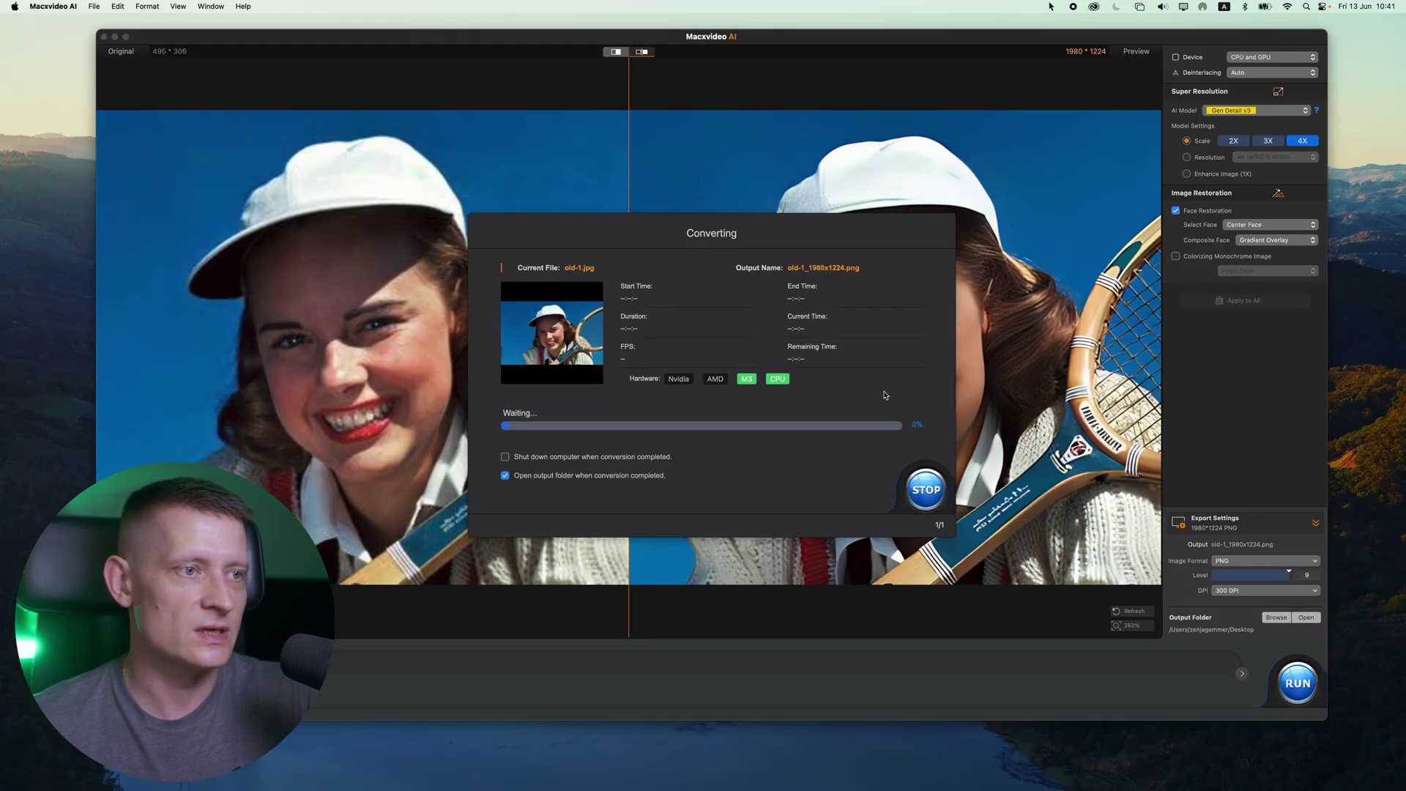